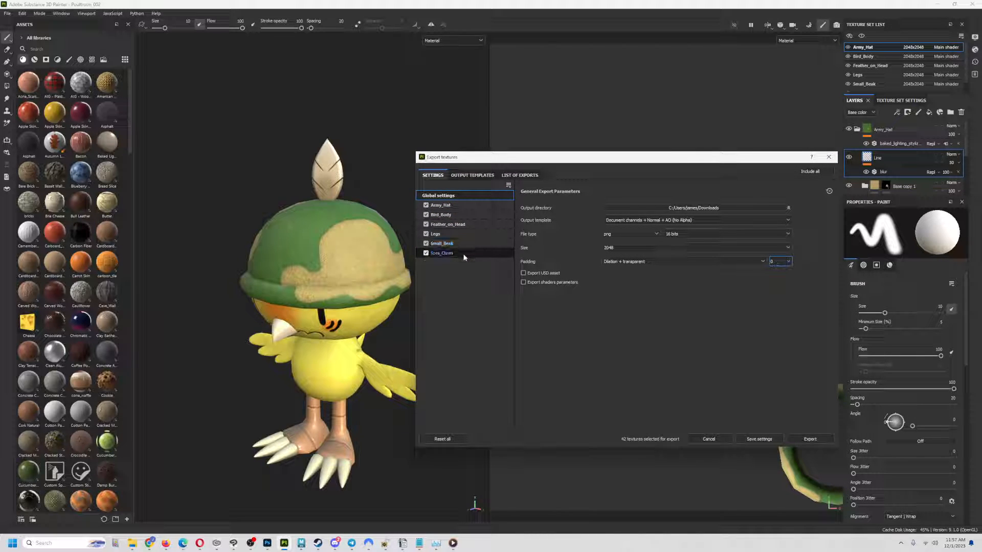
# Export all texture sets with Dilation + transparent padding into the "poultroon substance painter export" folder inside Downloads.
pyautogui.click(702, 264)
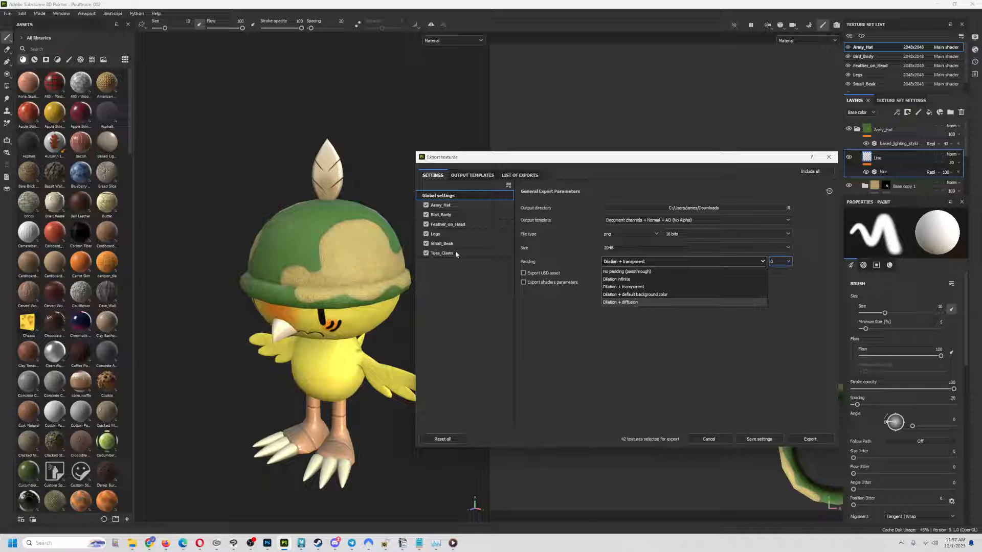
pyautogui.click(640, 288)
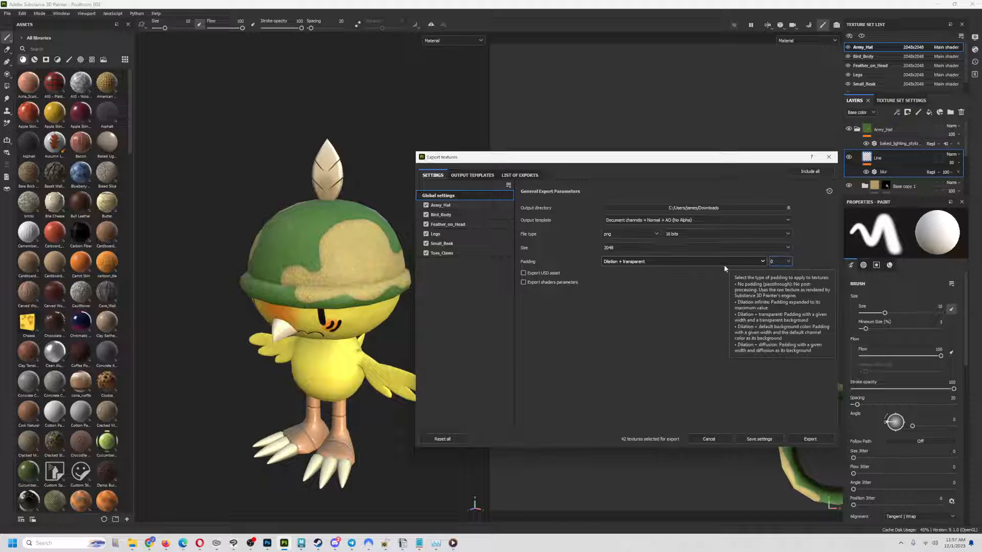
pyautogui.click(696, 210)
pyautogui.click(532, 236)
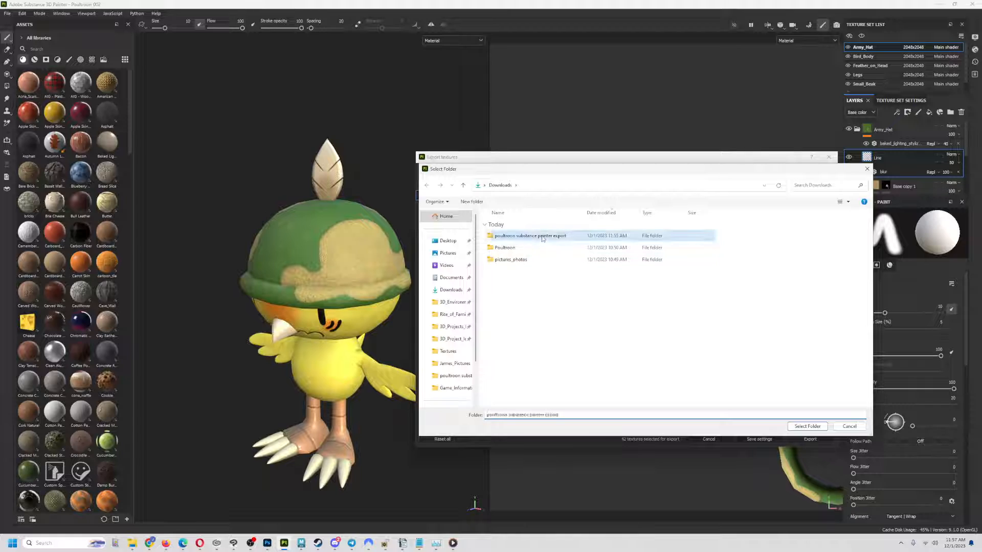
pyautogui.click(806, 426)
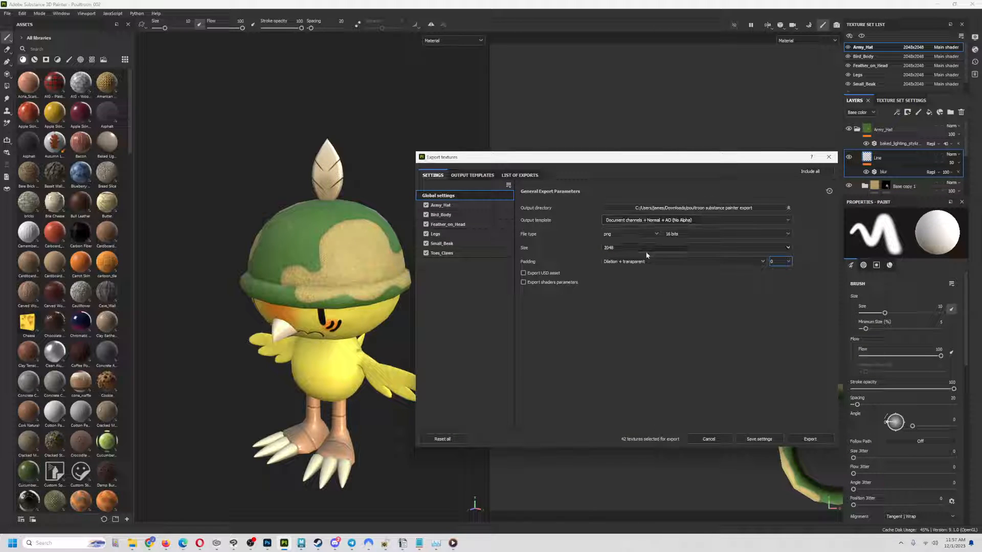
pyautogui.click(815, 439)
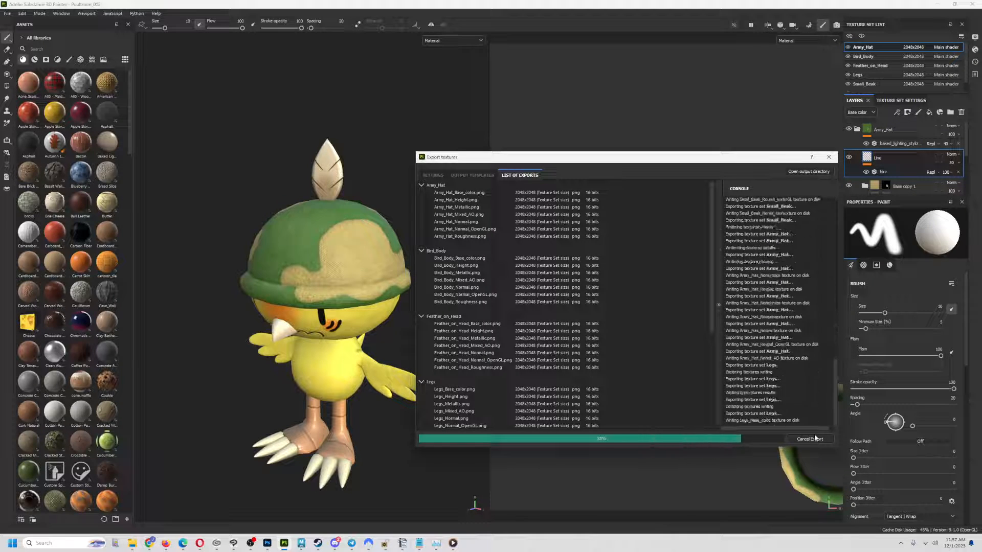
# Switch to Photoshop and close all the old base color and normal texture documents without saving, keeping only Untitled-1 open.
pyautogui.click(267, 548)
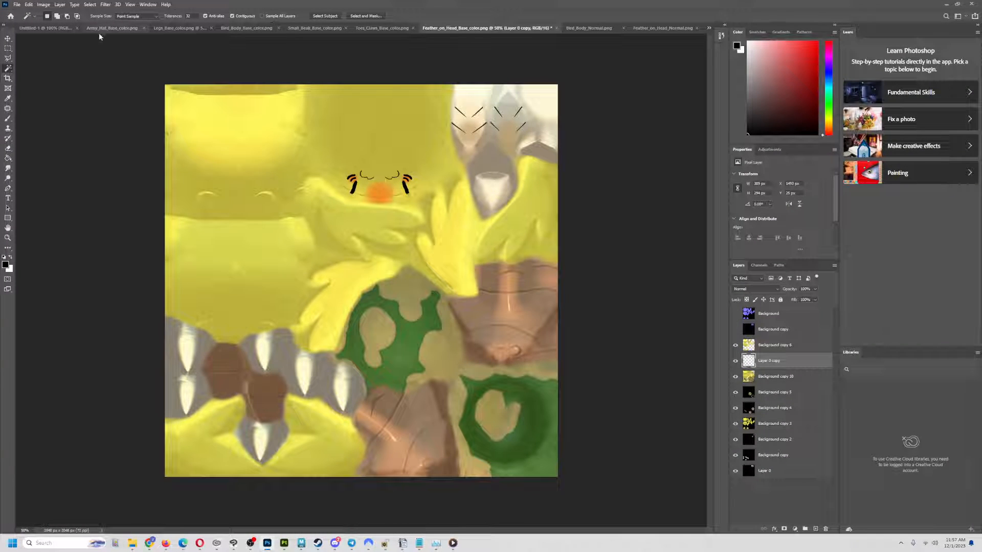
pyautogui.click(144, 28)
pyautogui.click(156, 28)
pyautogui.click(174, 28)
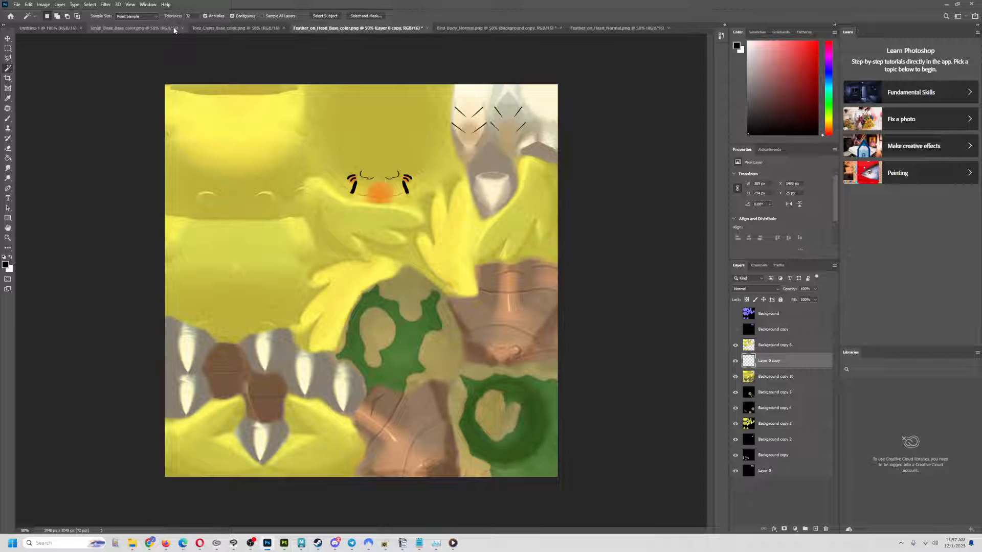
pyautogui.click(183, 29)
pyautogui.click(183, 29)
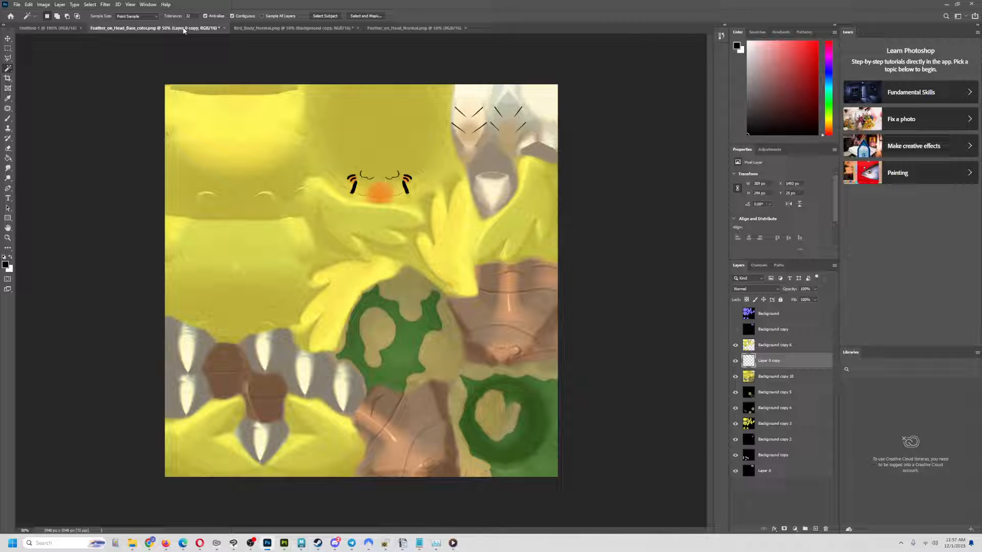
pyautogui.click(224, 28)
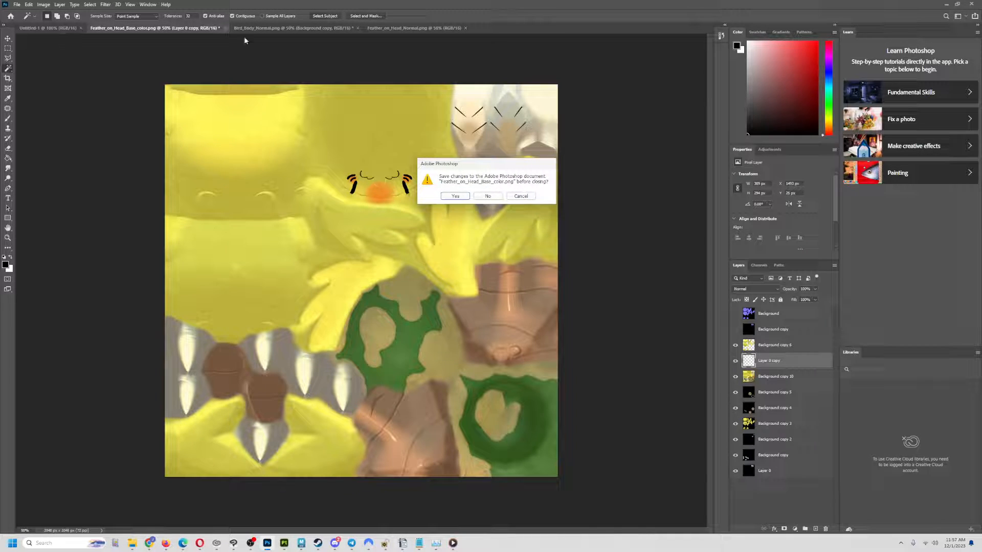
pyautogui.click(487, 197)
pyautogui.click(215, 29)
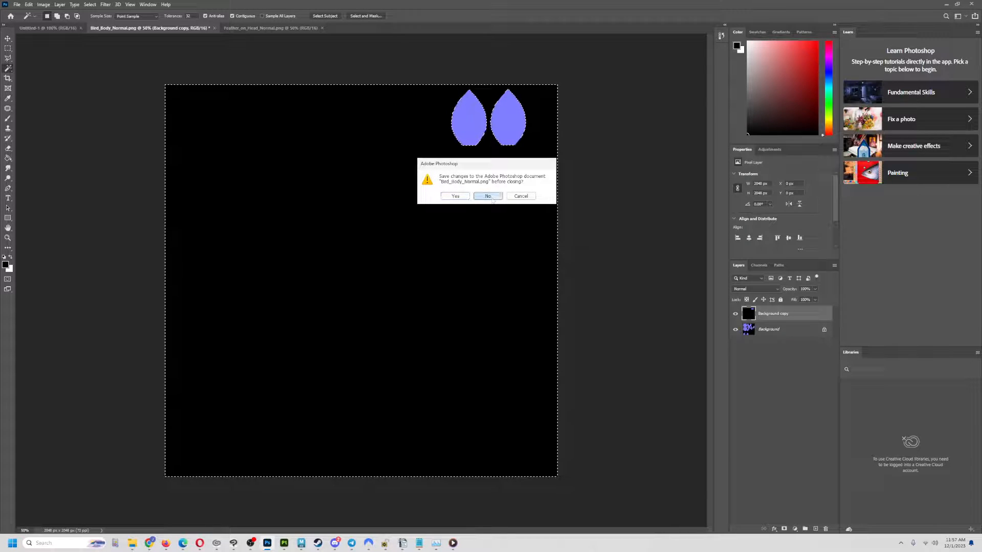
pyautogui.click(492, 199)
pyautogui.click(189, 28)
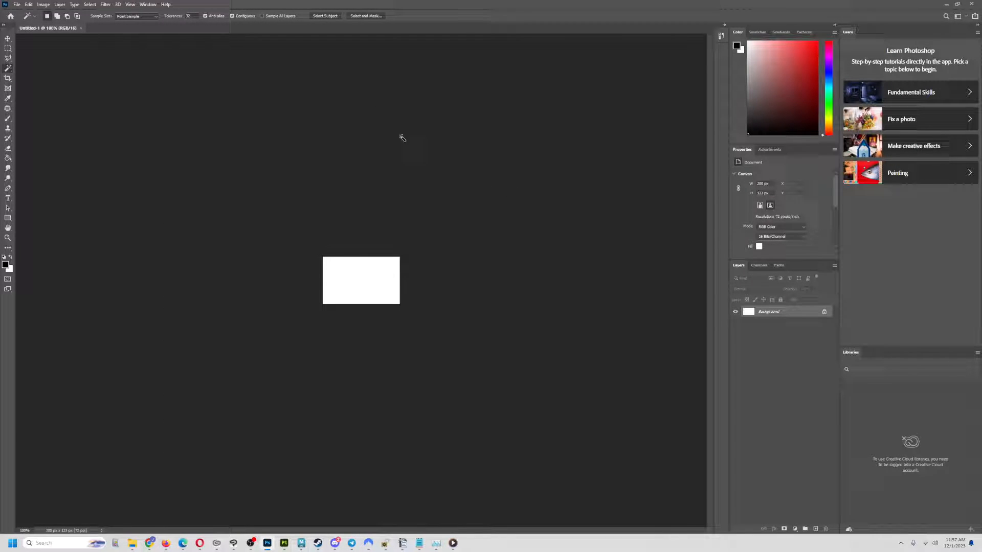
# Open the exported Base_color PNGs for Legs, Army_Hat, Bird_Body, Small_Beak, Toes_Claws and Feather_on_Head together.
pyautogui.click(17, 4)
pyautogui.click(23, 24)
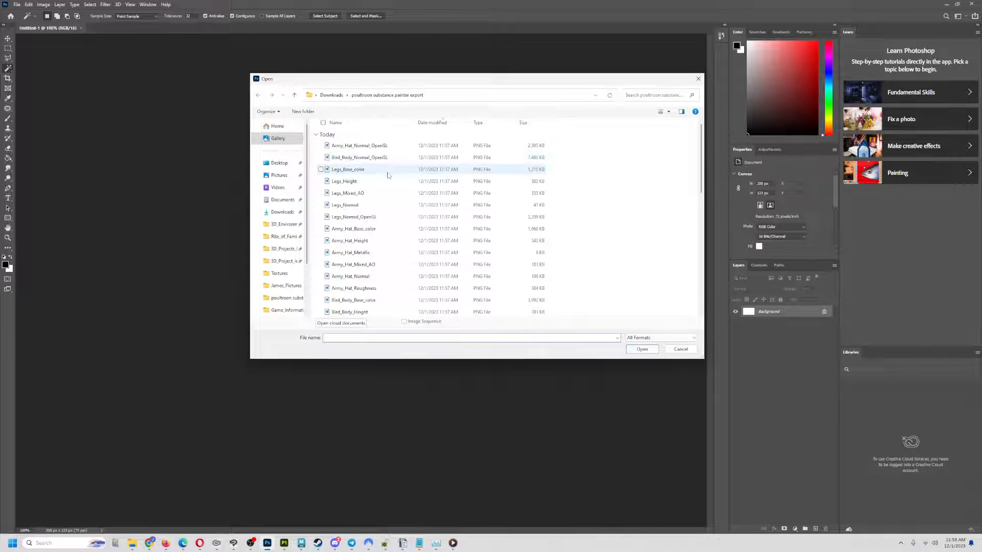
pyautogui.click(374, 170)
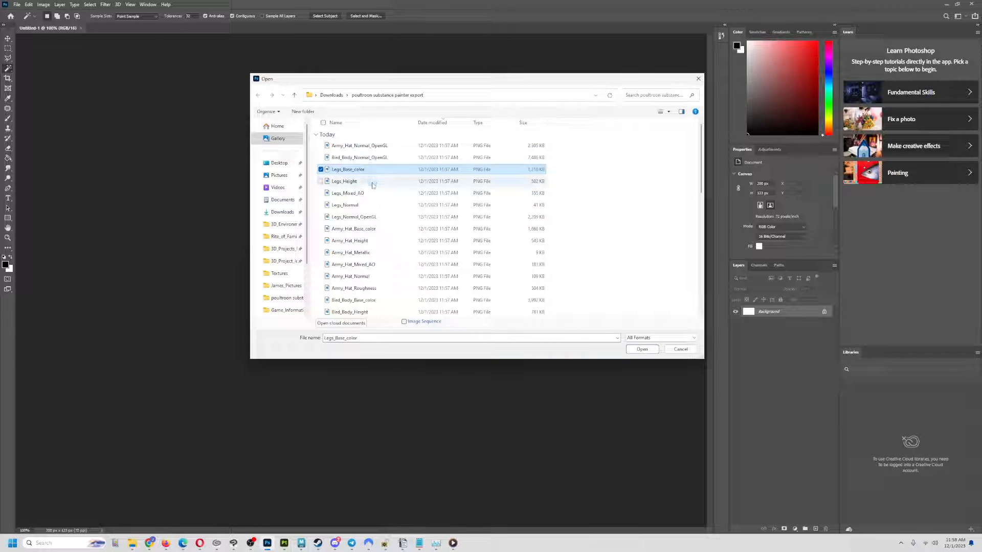
pyautogui.keyDown('ctrl'); pyautogui.click(355, 229); pyautogui.keyUp('ctrl')
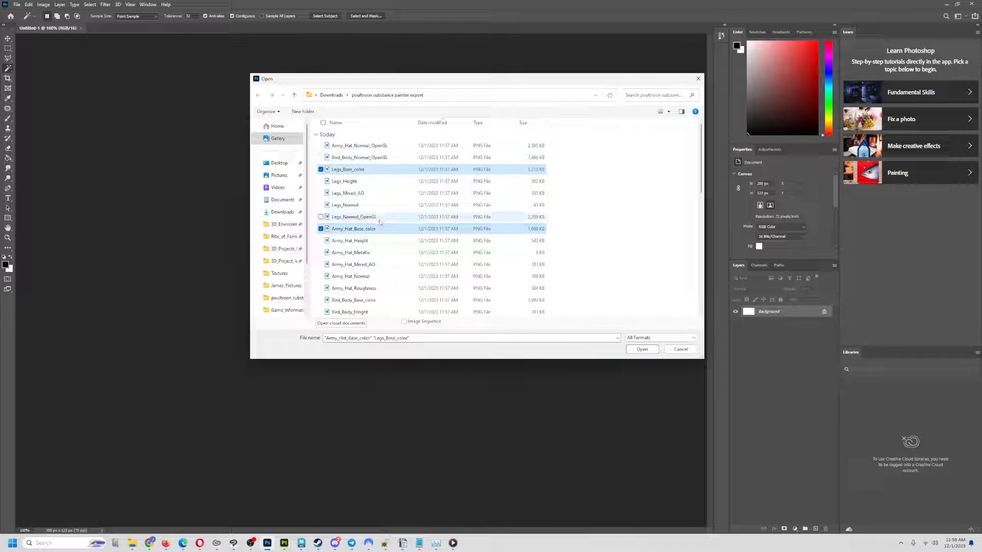
pyautogui.scroll(-1, 376, 261)
pyautogui.keyDown('ctrl'); pyautogui.click(377, 274); pyautogui.keyUp('ctrl')
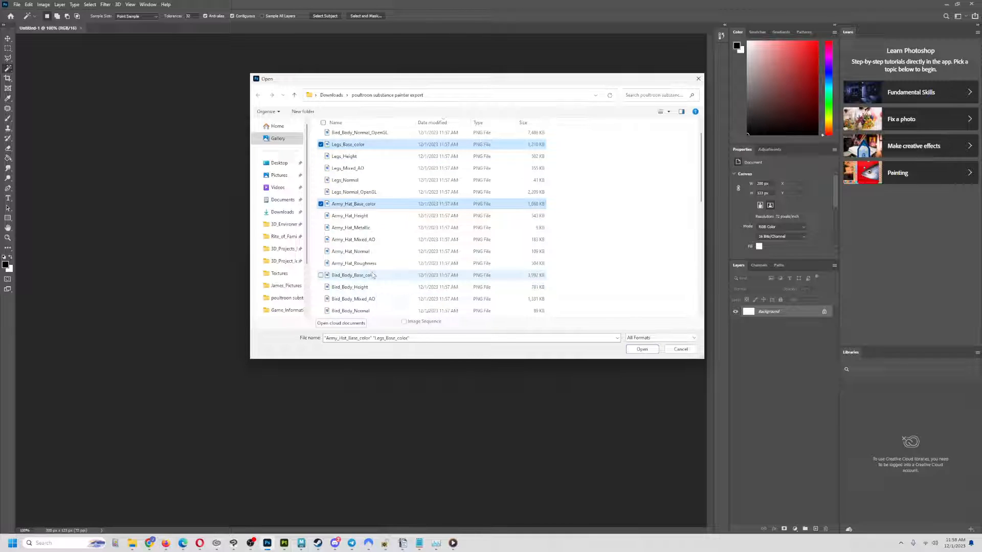
pyautogui.scroll(-2, 382, 255)
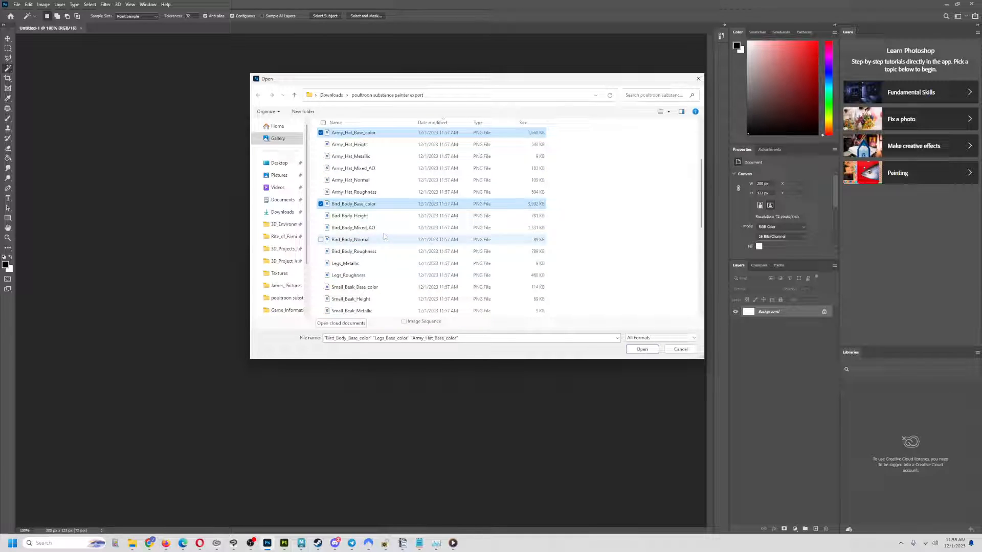
pyautogui.keyDown('ctrl'); pyautogui.click(376, 287); pyautogui.keyUp('ctrl')
pyautogui.scroll(-2, 396, 294)
pyautogui.keyDown('ctrl'); pyautogui.click(381, 299); pyautogui.keyUp('ctrl')
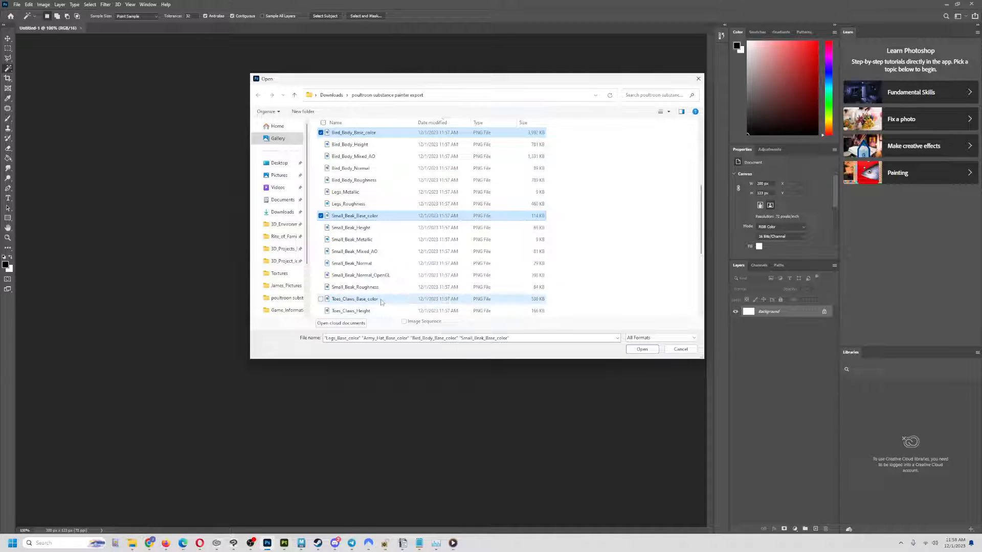
pyautogui.scroll(-2, 381, 286)
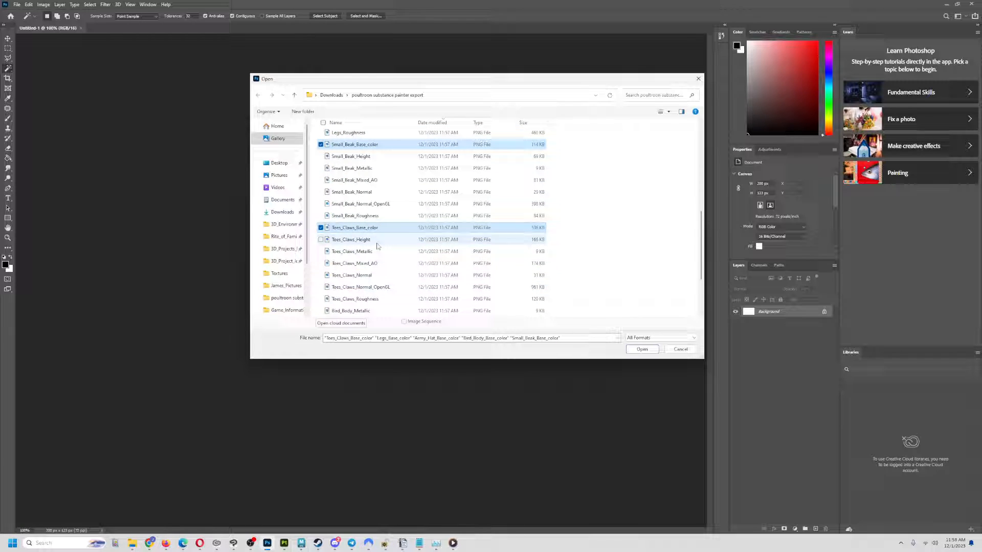
pyautogui.scroll(-1, 386, 289)
pyautogui.keyDown('ctrl'); pyautogui.click(389, 289); pyautogui.keyUp('ctrl')
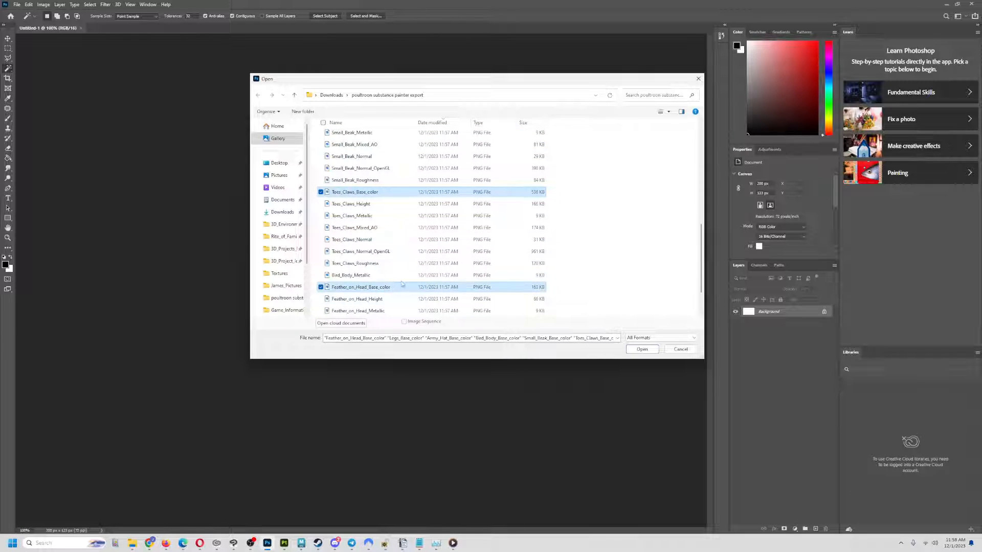
pyautogui.scroll(-1, 404, 292)
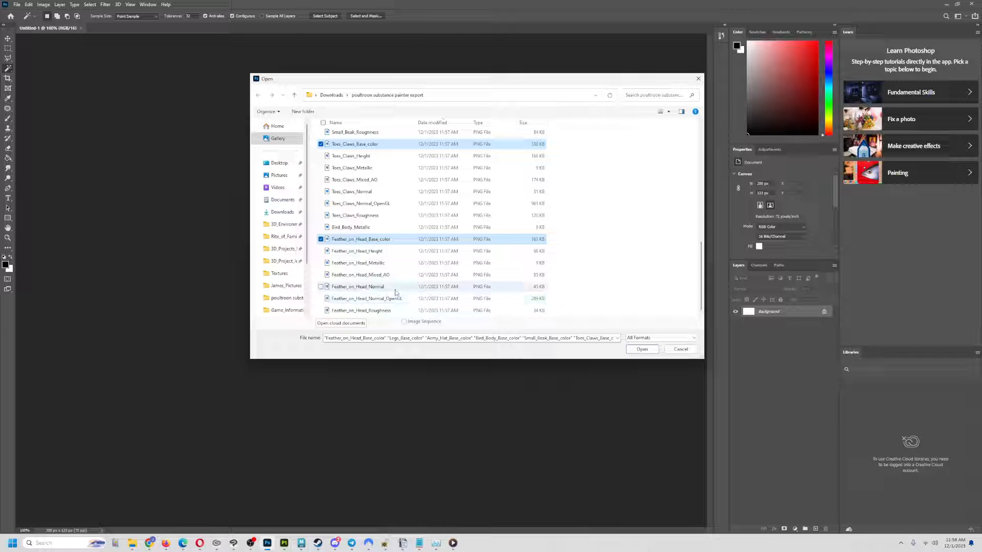
pyautogui.scroll(3, 425, 284)
pyautogui.scroll(5, 430, 276)
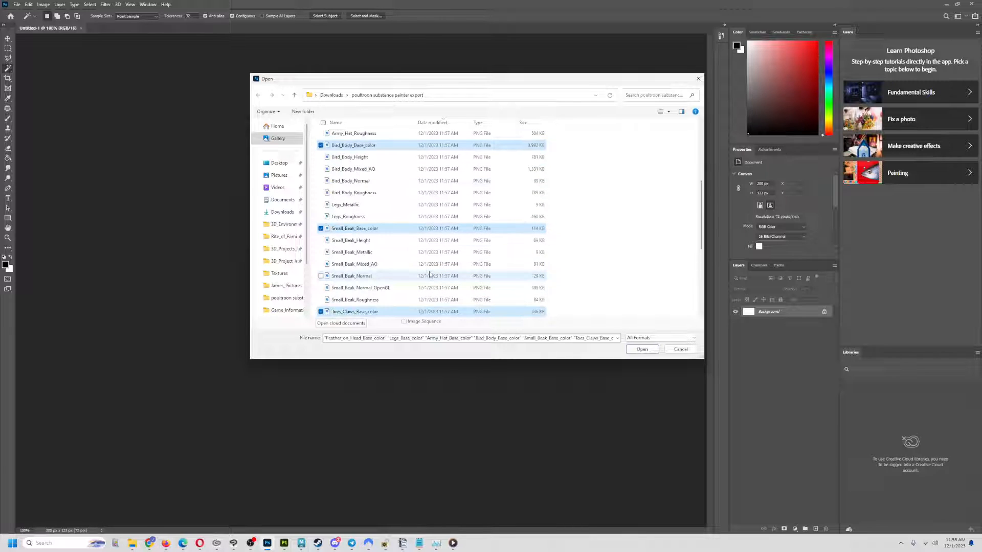
pyautogui.click(638, 349)
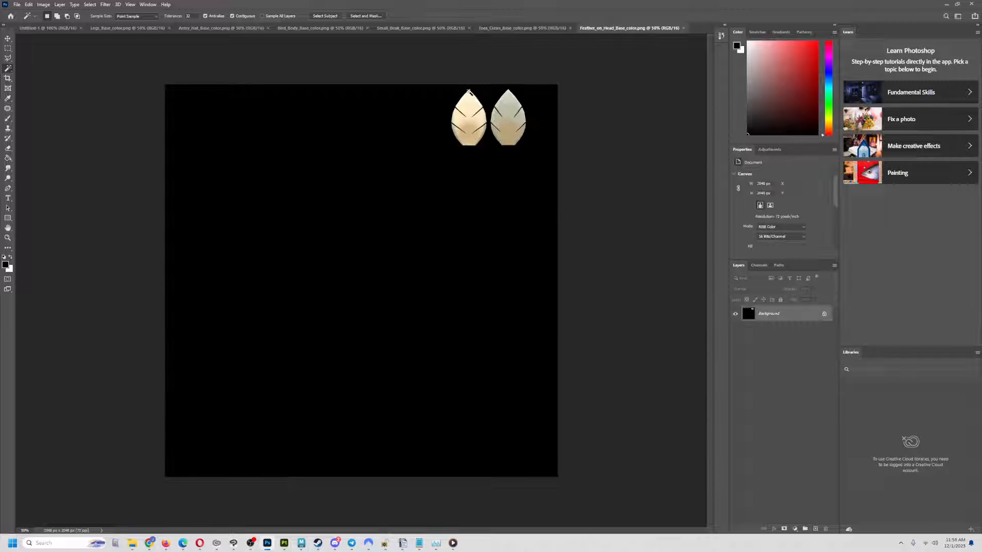
# Duplicate the Background layer of Toes_Claws_Base_color.png into the Feather_on_Head_Base_color.png document.
pyautogui.click(501, 29)
pyautogui.rightClick(787, 319)
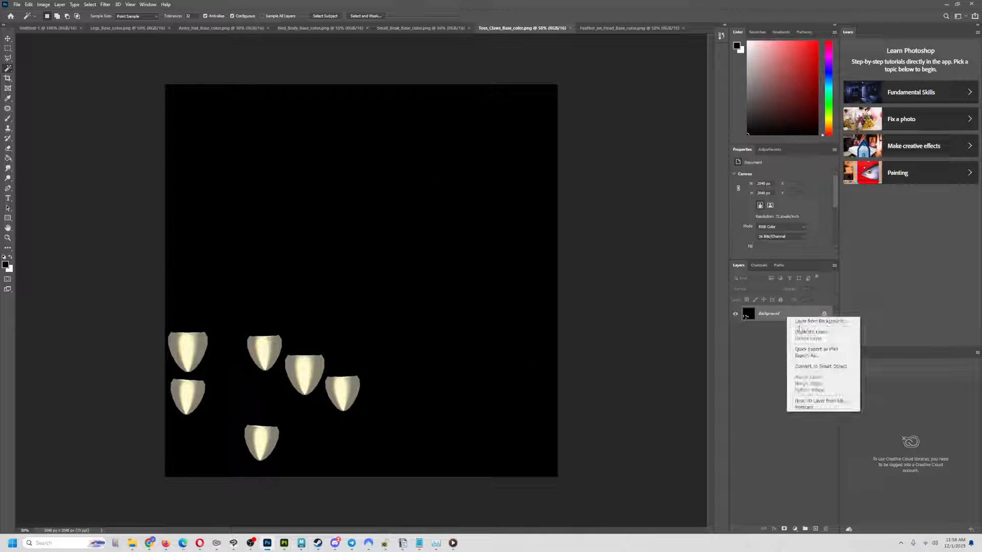
pyautogui.click(800, 332)
pyautogui.click(462, 189)
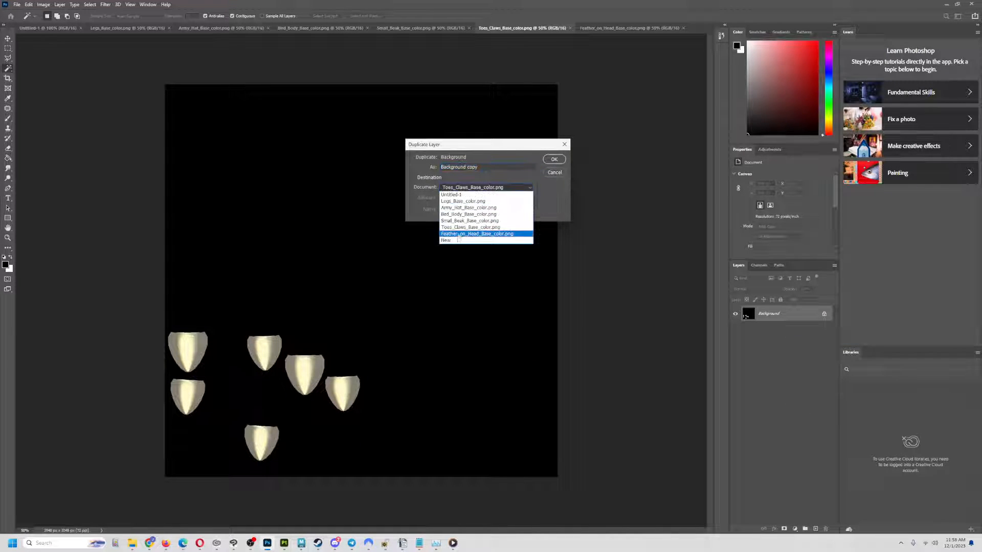
pyautogui.click(460, 234)
pyautogui.click(554, 159)
# Duplicate the Background layer of Small_Beak_Base_color.png into the Feather_on_Head_Base_color.png document.
pyautogui.click(404, 28)
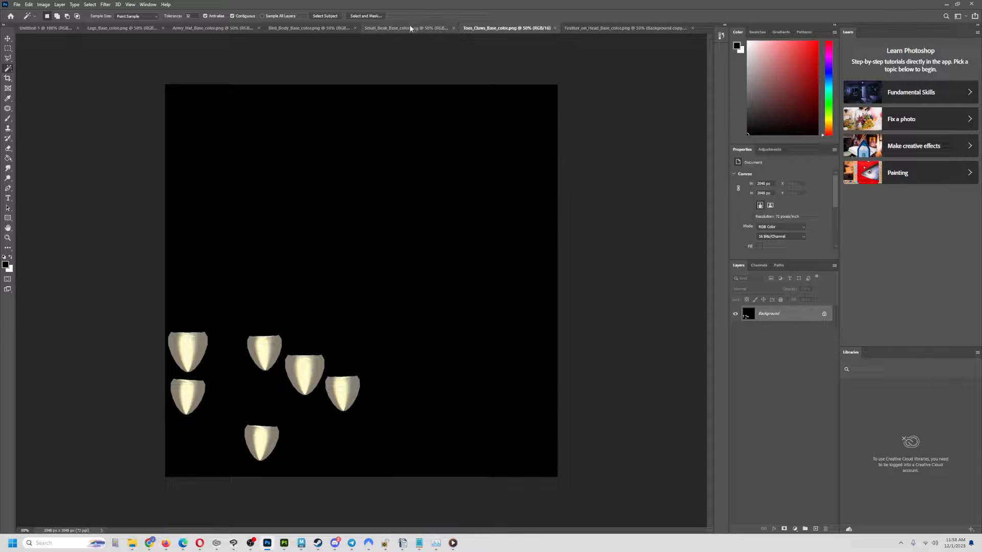
pyautogui.rightClick(782, 315)
pyautogui.click(790, 330)
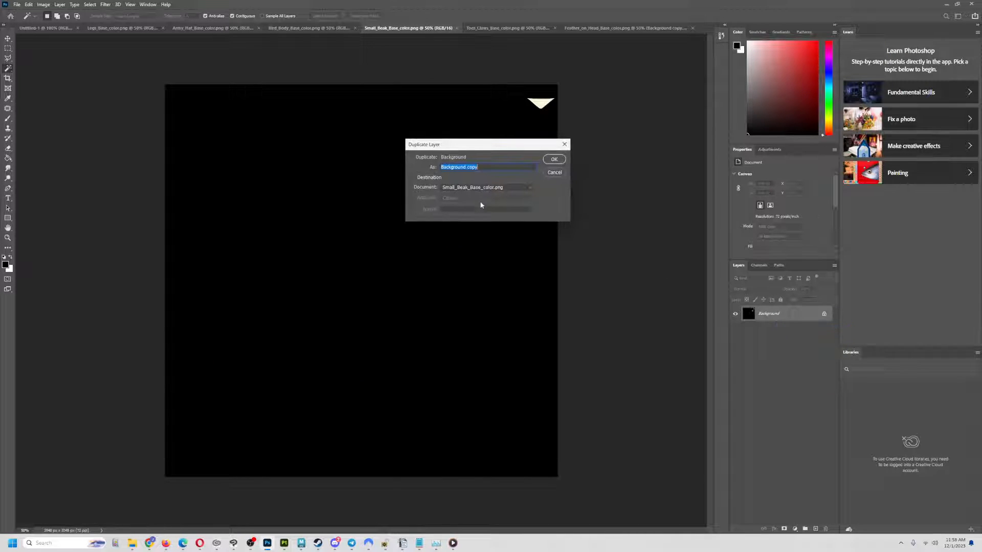
pyautogui.click(473, 187)
pyautogui.click(460, 231)
pyautogui.click(554, 159)
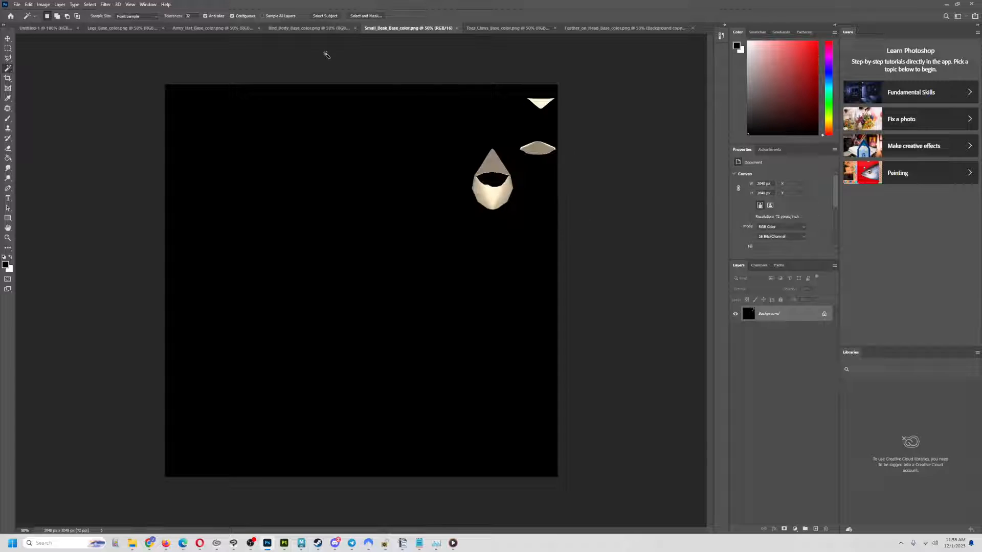
# Duplicate the Background layer of Bird_Body_Base_color.png into the Feather_on_Head_Base_color.png document.
pyautogui.click(302, 27)
pyautogui.rightClick(783, 314)
pyautogui.click(790, 330)
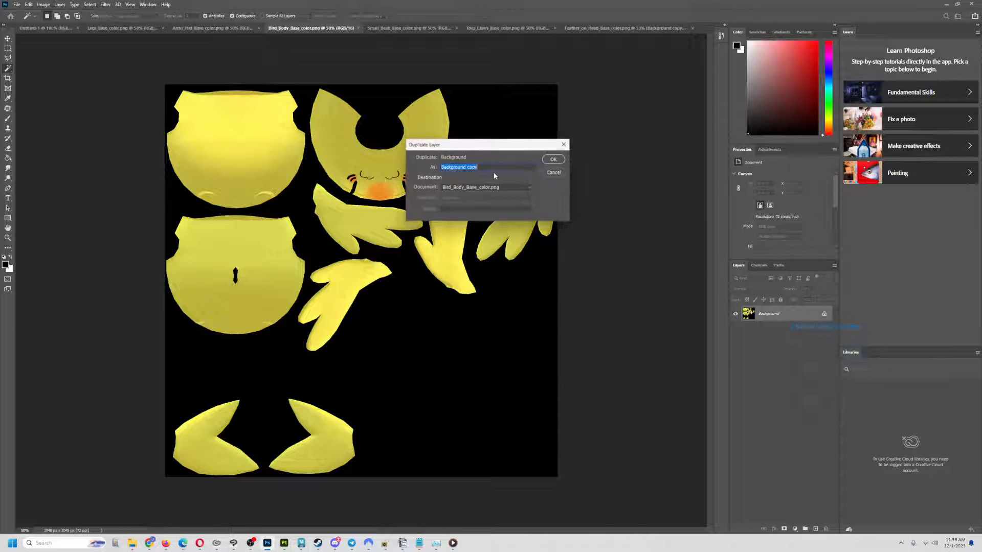
pyautogui.click(463, 187)
pyautogui.click(462, 226)
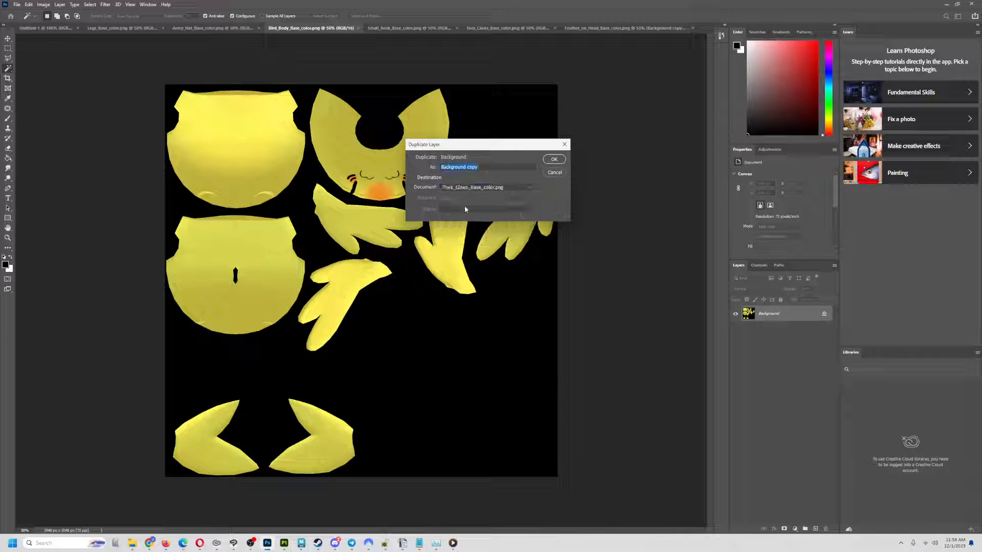
pyautogui.click(460, 187)
pyautogui.click(461, 231)
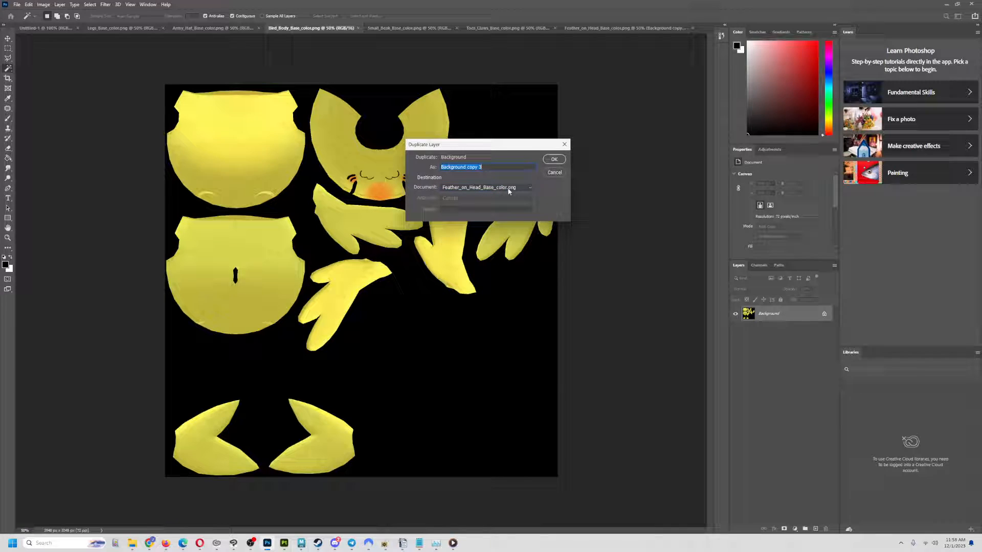
pyautogui.click(554, 159)
# Duplicate the Background layer of Army_Hat_Base_color.png into the Feather_on_Head_Base_color.png document.
pyautogui.click(207, 28)
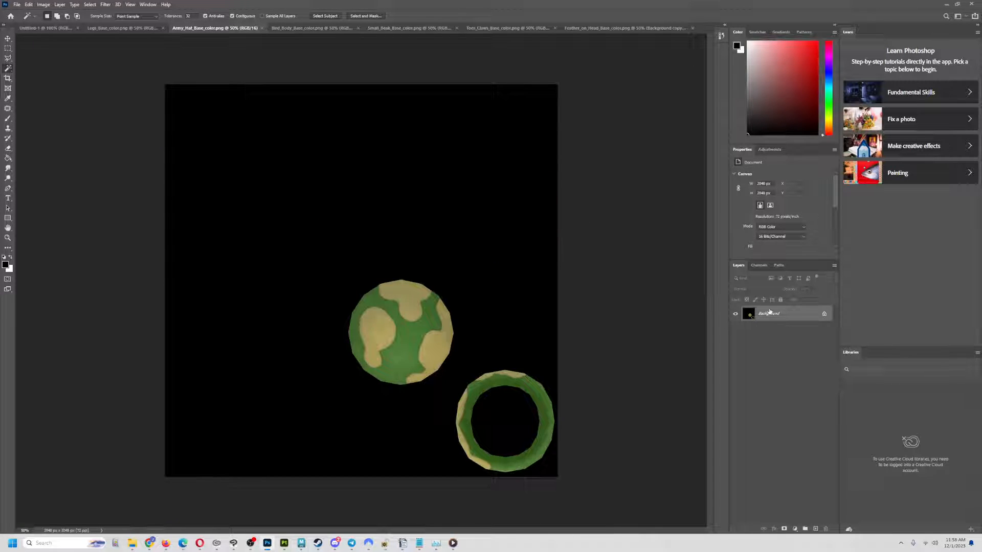
pyautogui.rightClick(769, 313)
pyautogui.click(793, 330)
pyautogui.click(468, 187)
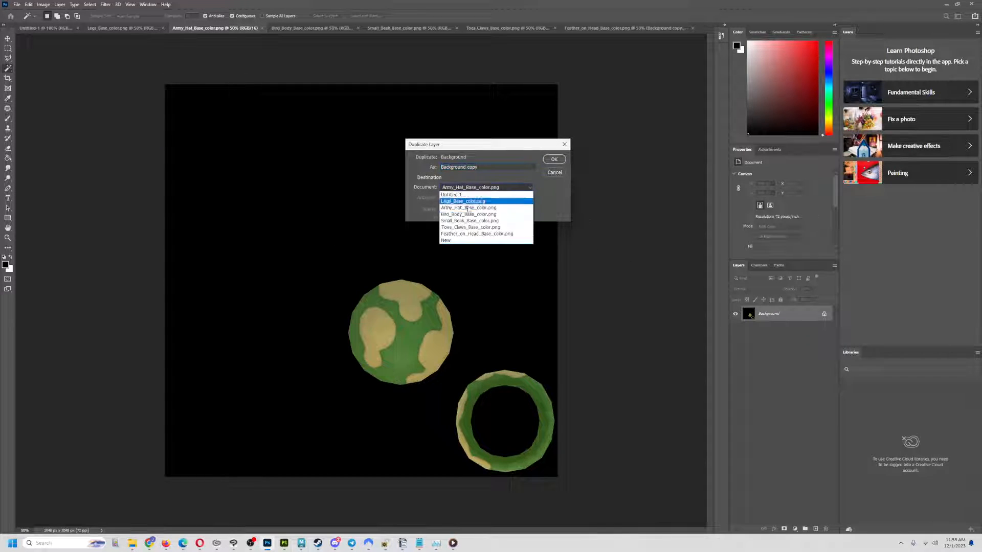
pyautogui.click(476, 234)
pyautogui.click(554, 160)
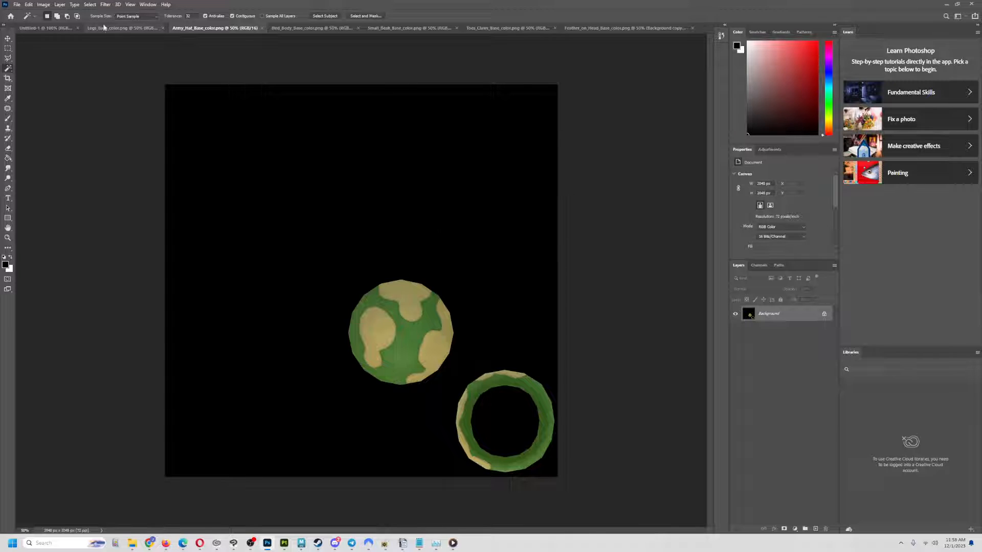
# Duplicate the Background layer of Legs_Base_color.png into the Feather_on_Head_Base_color.png document.
pyautogui.click(104, 28)
pyautogui.rightClick(770, 320)
pyautogui.click(793, 330)
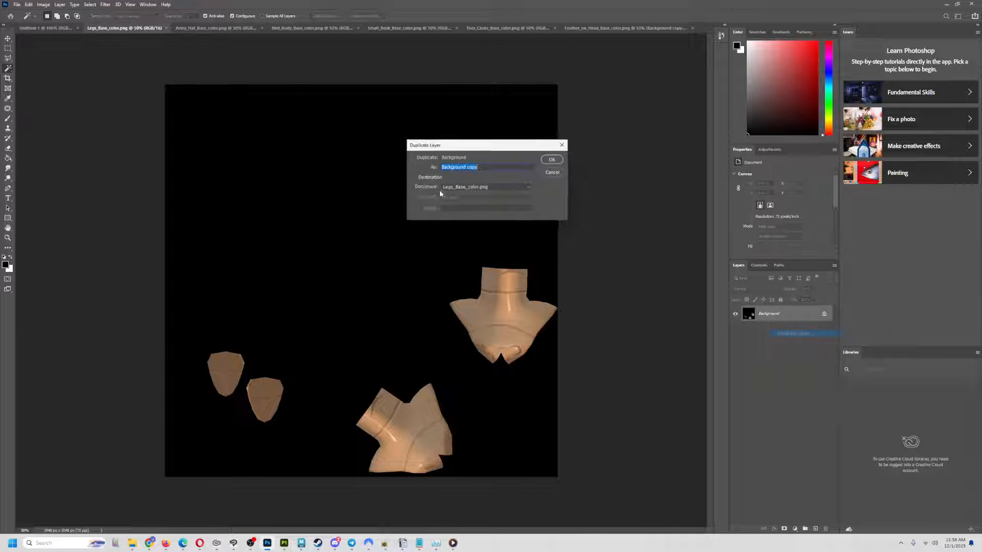
pyautogui.click(463, 188)
pyautogui.click(471, 234)
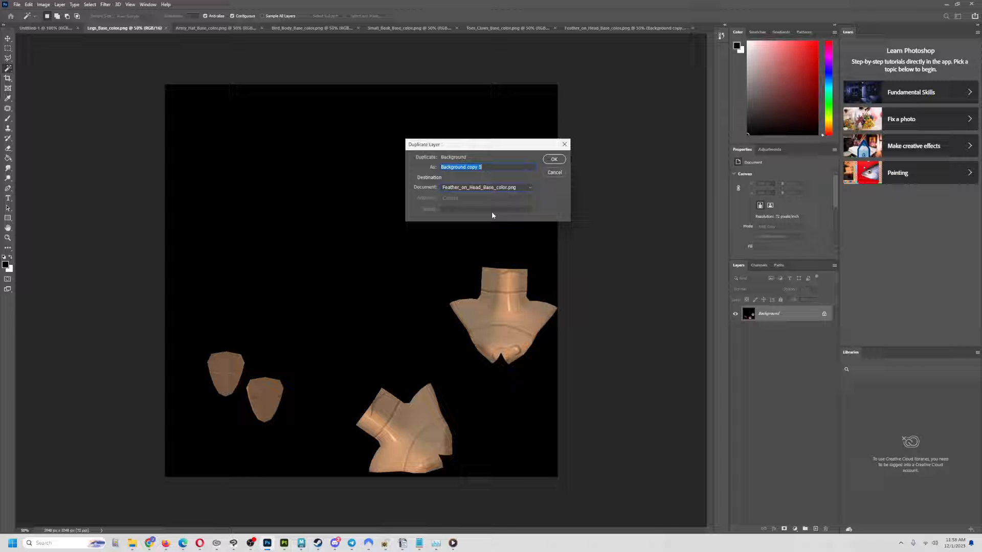
pyautogui.click(554, 159)
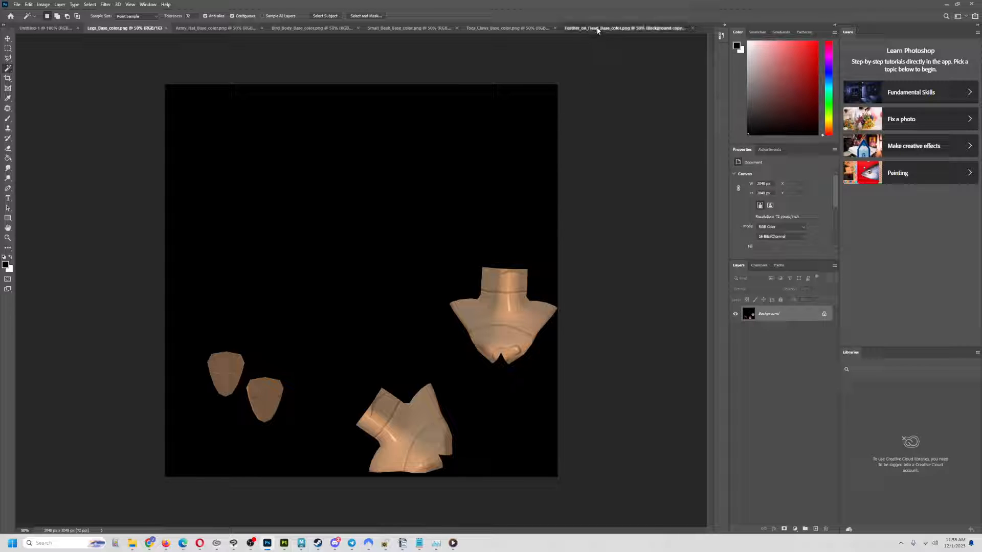
# In the Feather_on_Head_Base_color.png document, set the blend mode of Background copy 5 and Background copy 4 to Difference.
pyautogui.click(596, 29)
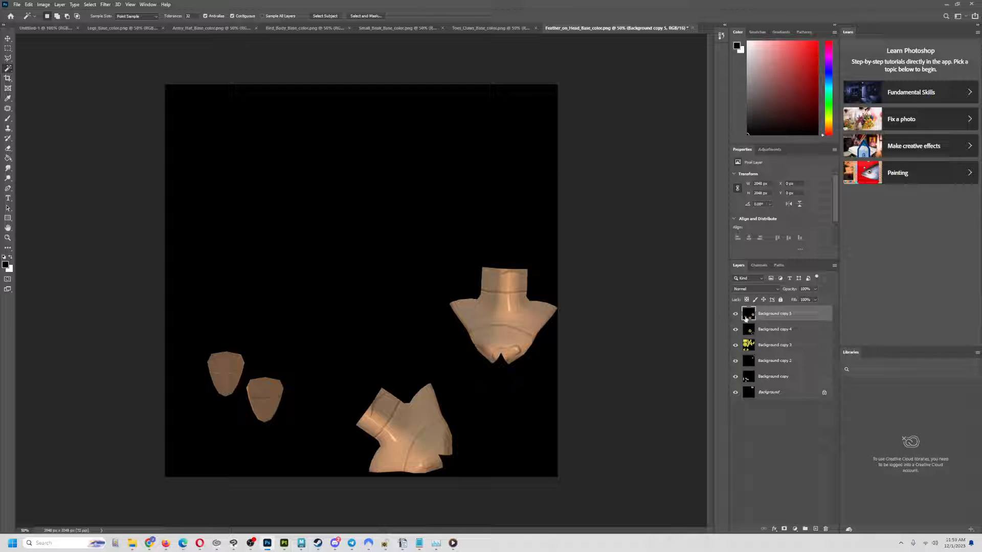
pyautogui.click(763, 289)
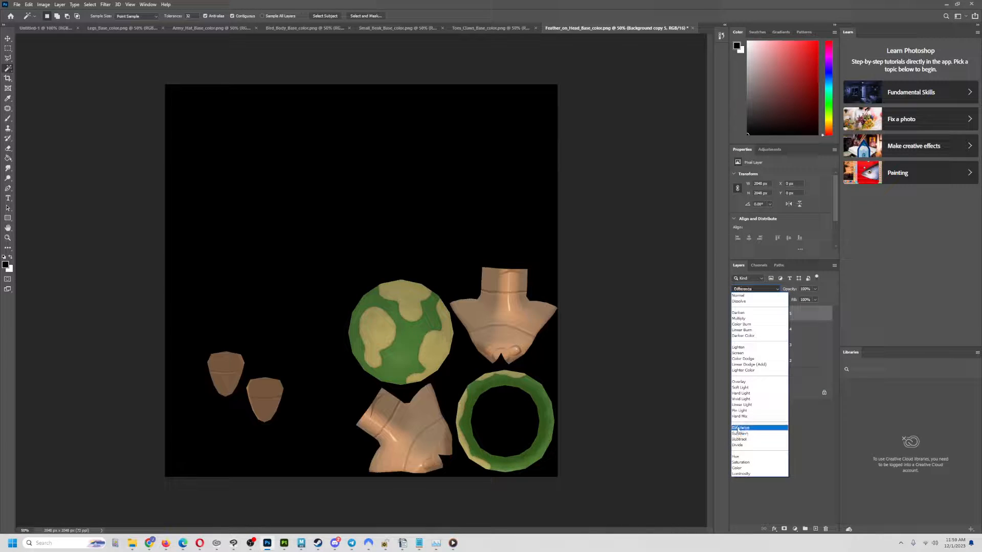
pyautogui.click(738, 428)
pyautogui.click(781, 330)
pyautogui.click(752, 289)
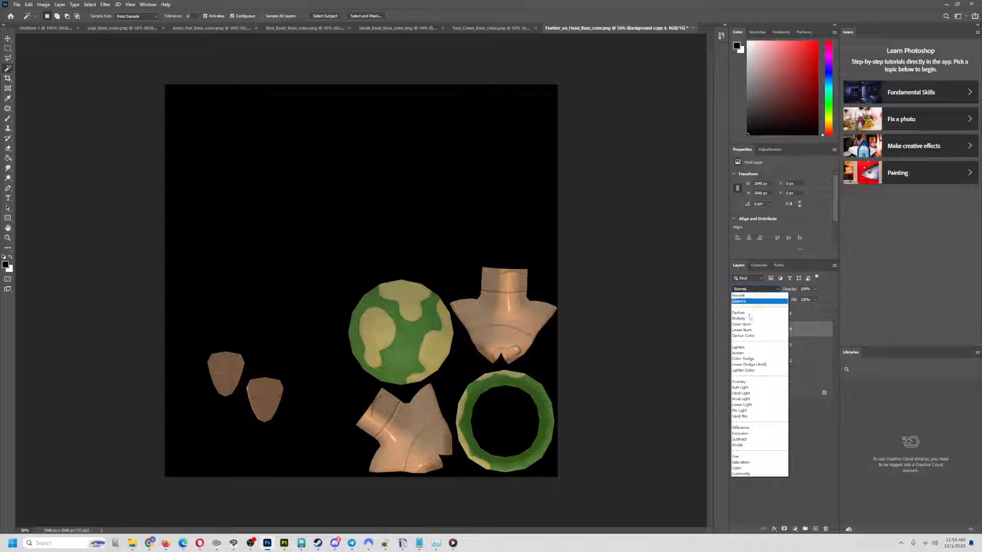
pyautogui.click(744, 429)
# Set the blend mode of Background copy 3, Background copy 2 and Background copy to Difference.
pyautogui.click(772, 344)
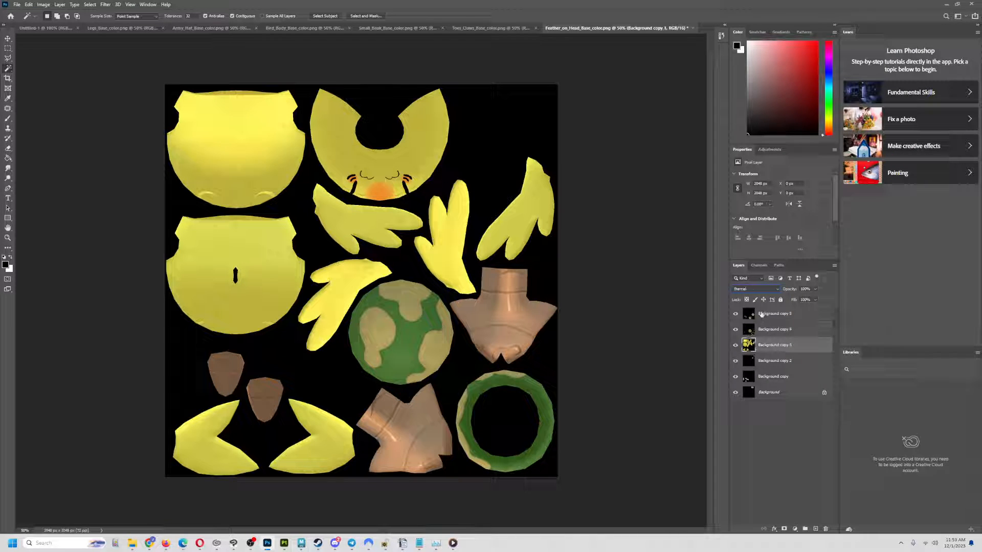
pyautogui.click(751, 290)
pyautogui.click(745, 429)
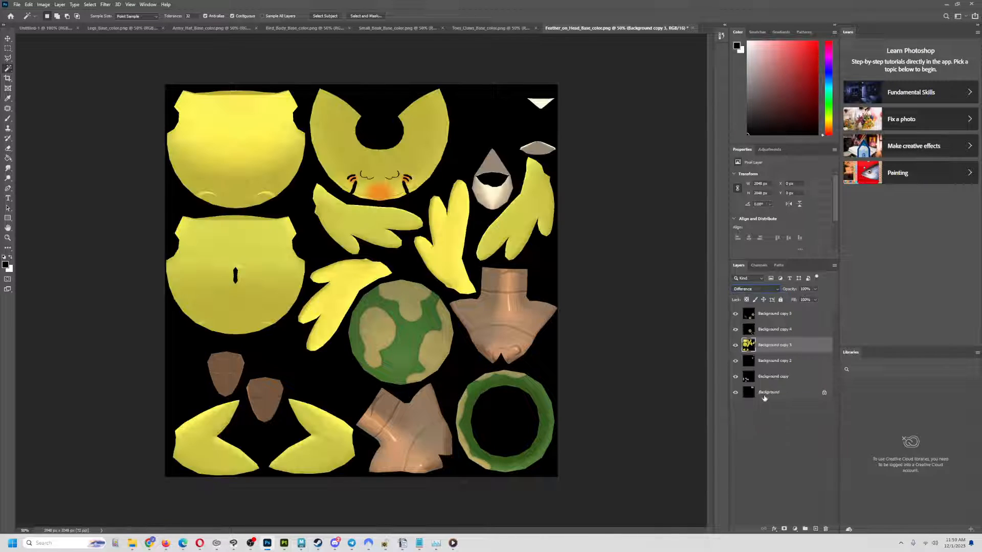
pyautogui.click(774, 362)
pyautogui.click(754, 290)
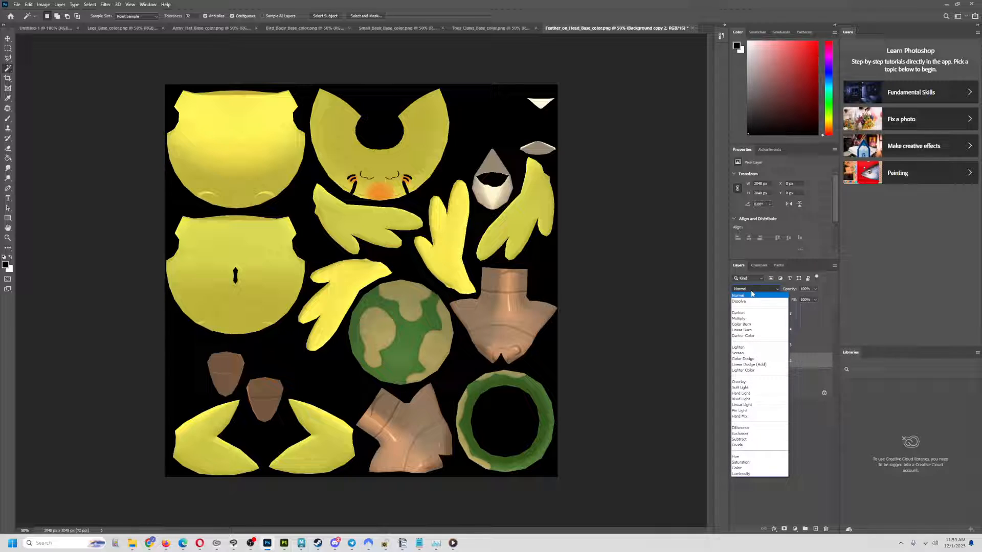
pyautogui.click(747, 428)
pyautogui.hotkey('alt', '[')
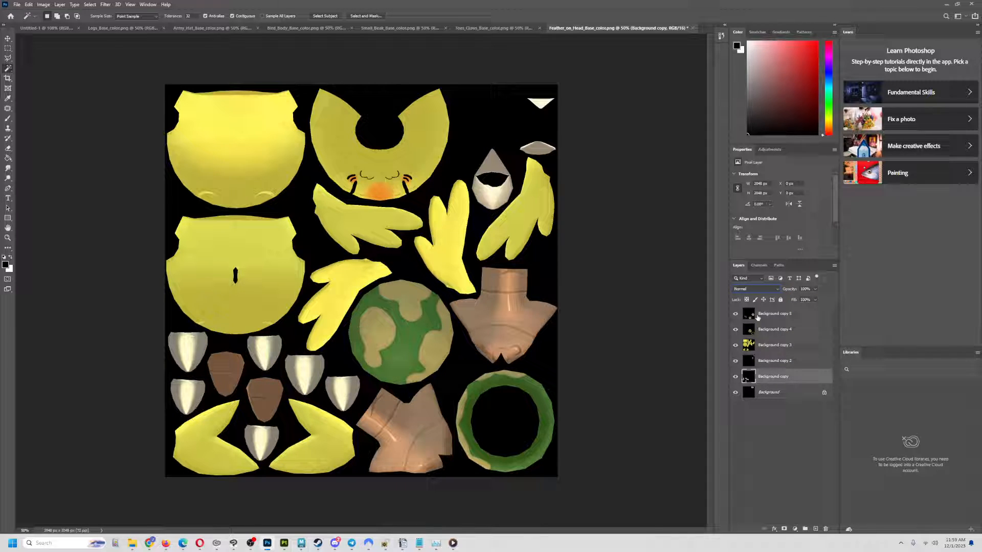
pyautogui.click(750, 286)
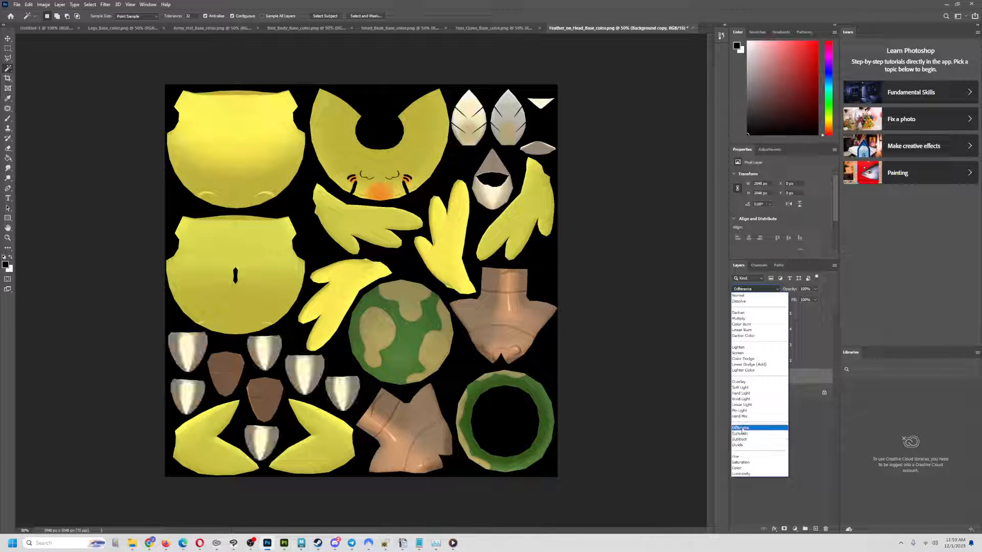
pyautogui.click(742, 429)
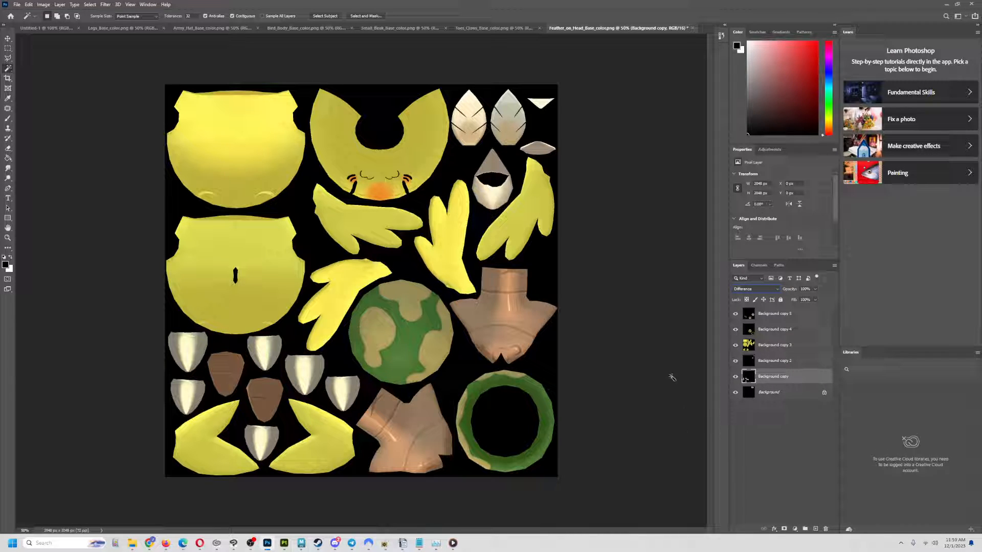
pyautogui.keyDown('shift'); pyautogui.click(782, 318); pyautogui.keyUp('shift')
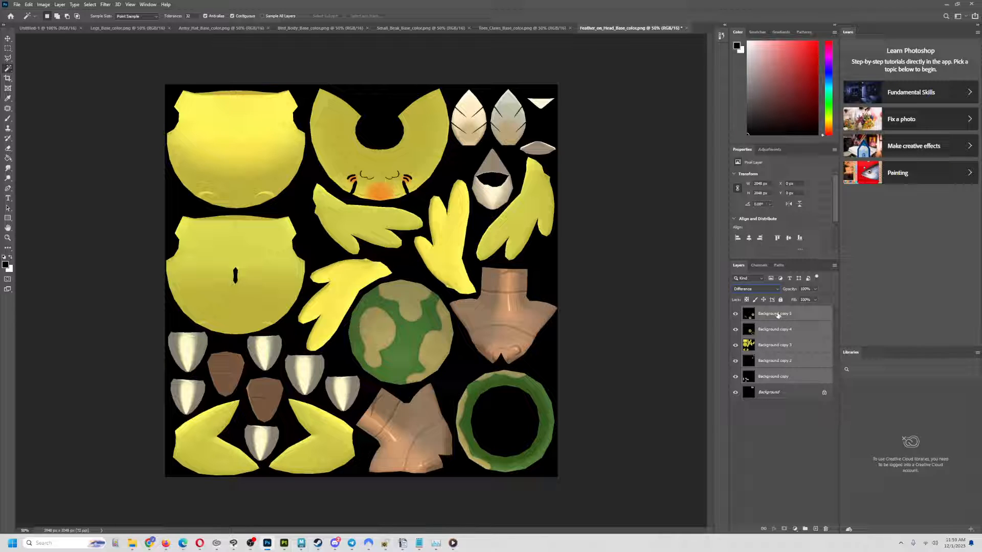
pyautogui.click(778, 317)
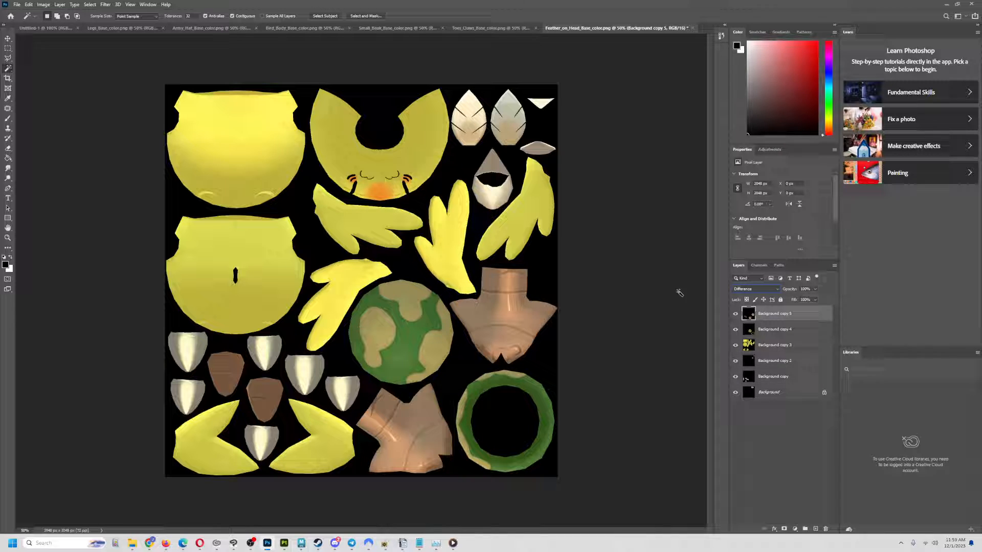
# Export the composite as a PNG named combined in the poultroon substance painter export folder.
pyautogui.click(20, 6)
pyautogui.moveTo(51, 114)
pyautogui.click(119, 116)
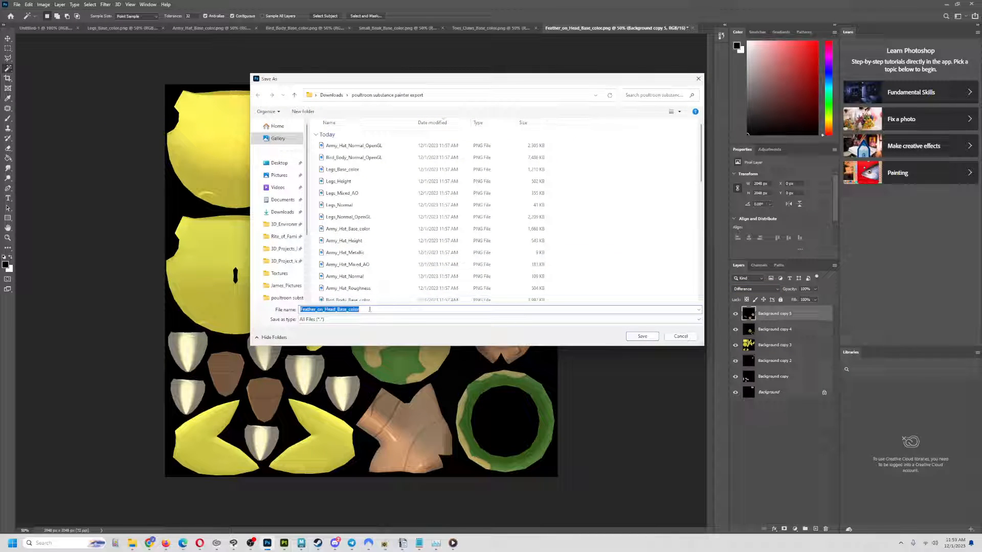
pyautogui.write('combined')
pyautogui.press('Return')
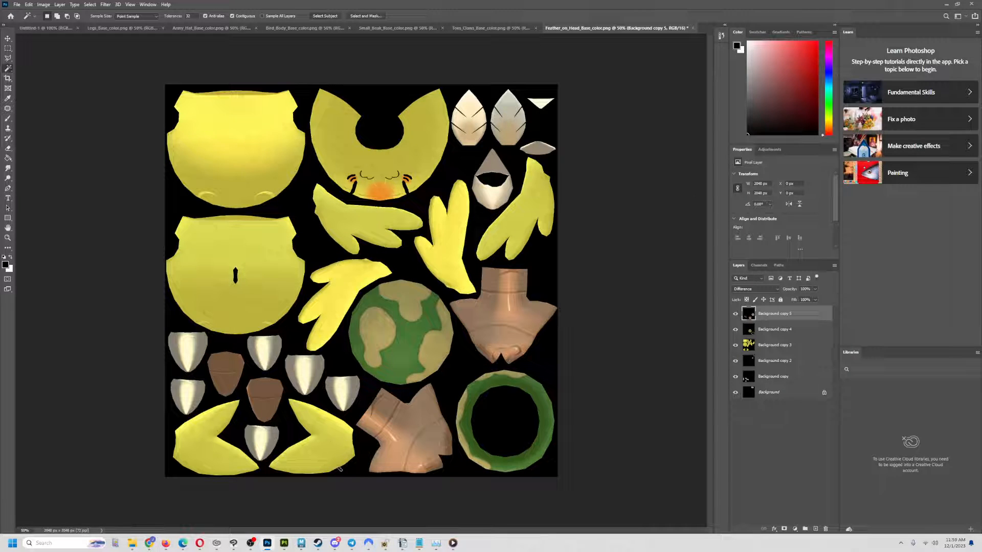
# Switch to Maya and assign a new Lambert material to all meshes of the bird.
pyautogui.click(301, 543)
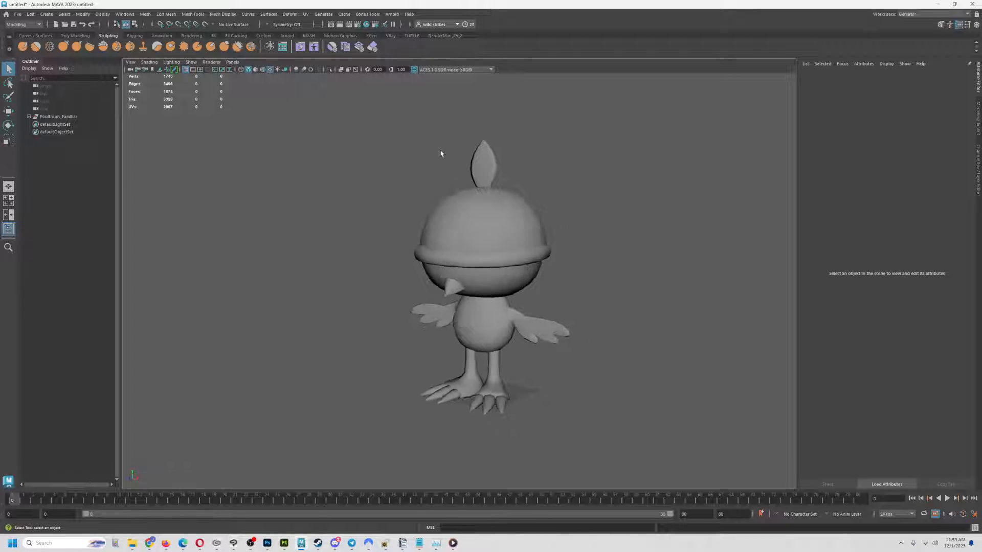
pyautogui.moveTo(357, 120); pyautogui.dragTo(608, 381)
pyautogui.rightClick(613, 293)
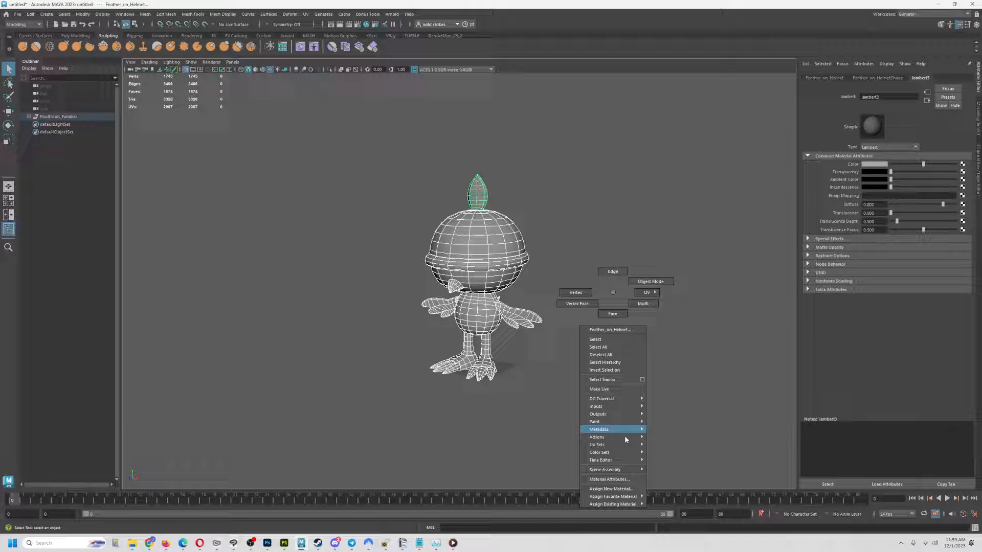
pyautogui.click(621, 489)
pyautogui.click(390, 238)
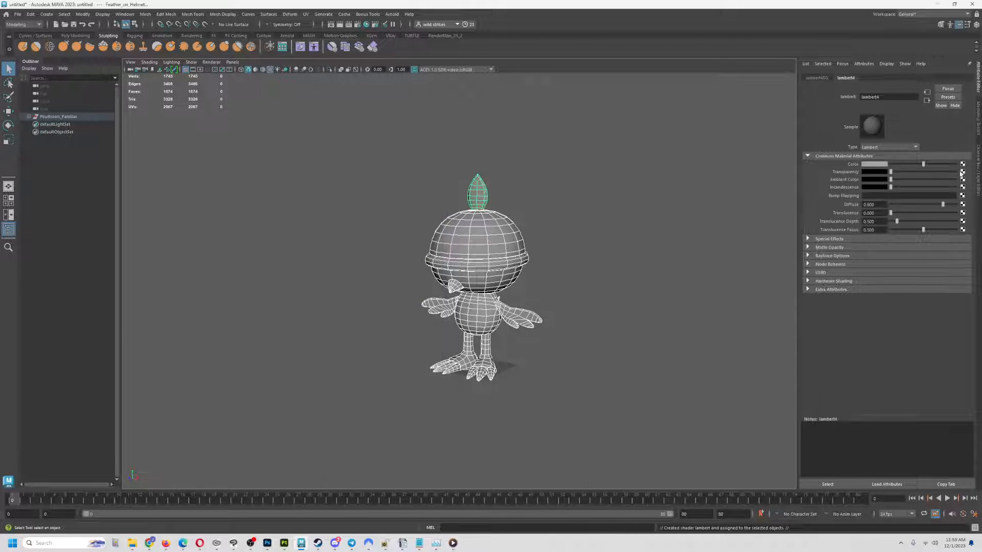
# Connect a file texture to the Lambert's Color and load combined.png from the poultroon substance painter export folder.
pyautogui.click(963, 164)
pyautogui.click(393, 247)
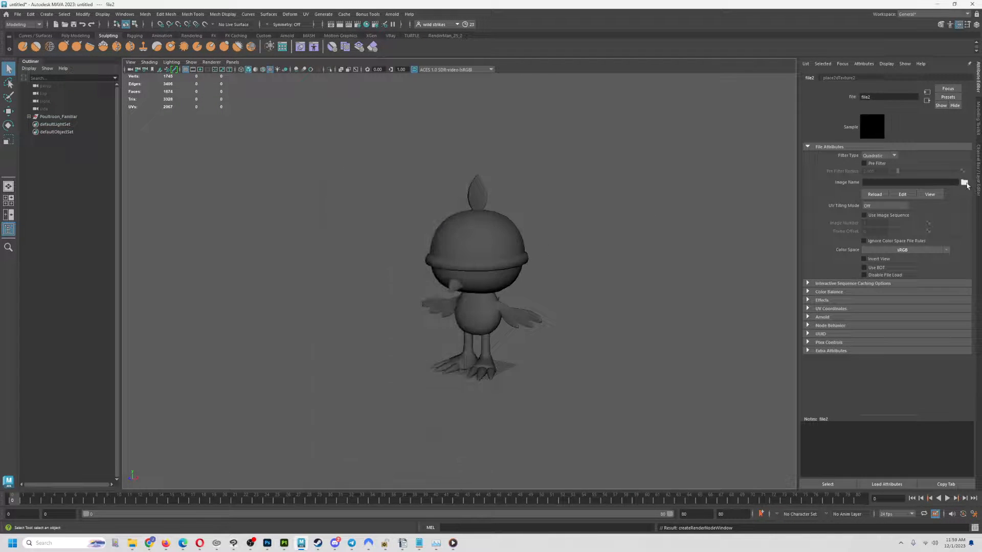
pyautogui.click(964, 183)
pyautogui.click(588, 217)
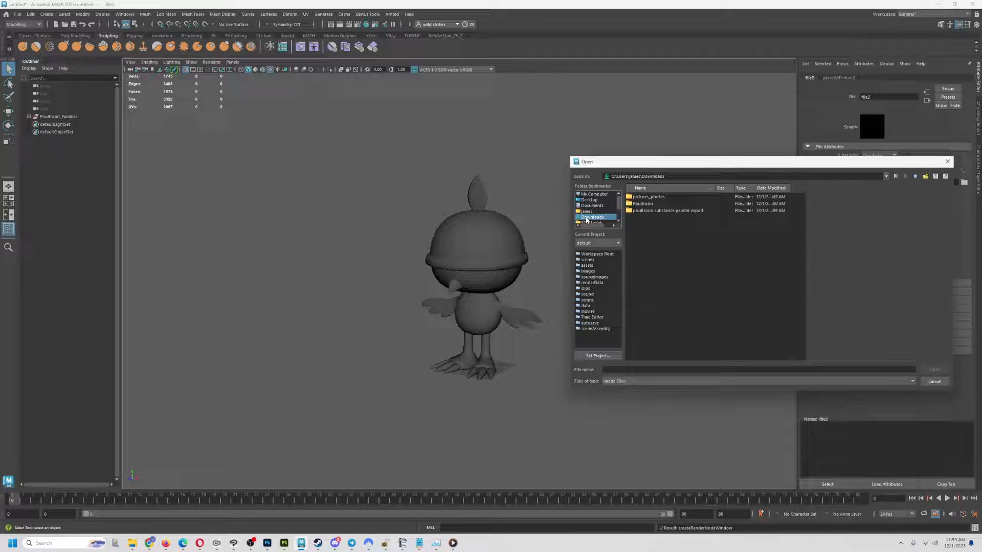
pyautogui.doubleClick(655, 211)
pyautogui.click(648, 293)
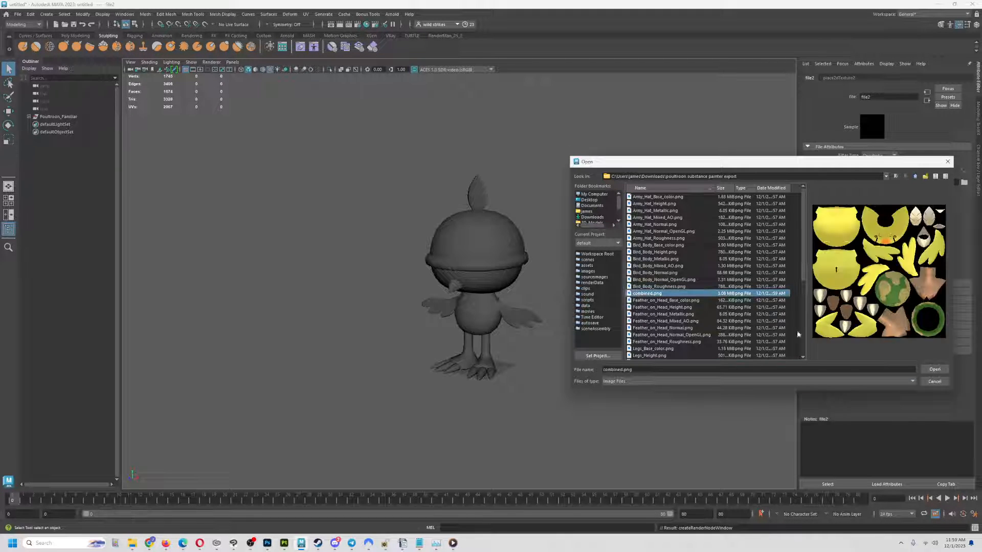
pyautogui.click(935, 370)
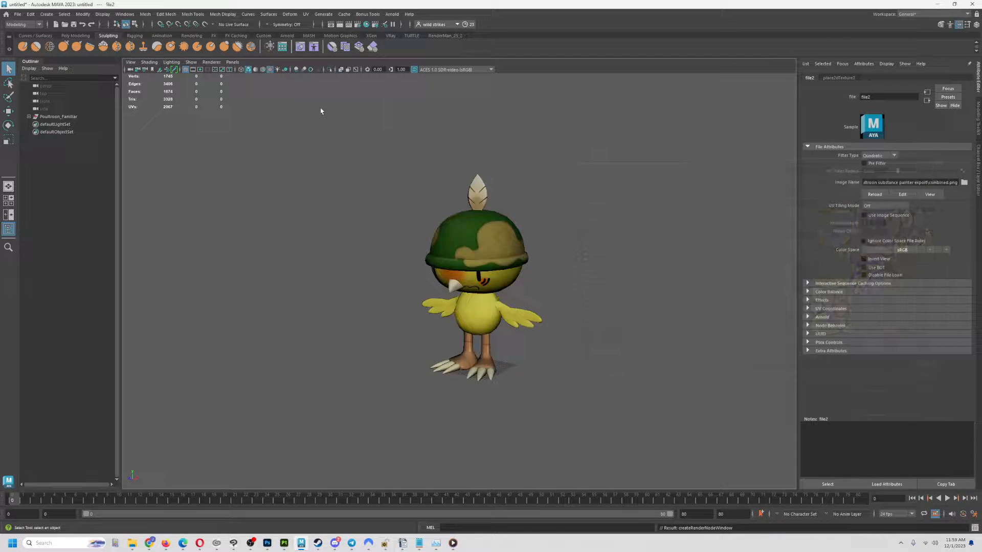
# Inspect the textured bird model from close up and from another angle.
pyautogui.click(270, 70)
pyautogui.click(270, 70)
pyautogui.scroll(5, 581, 374)
pyautogui.moveTo(581, 375); pyautogui.dragTo(534, 409)
pyautogui.scroll(4, 519, 368)
pyautogui.scroll(-5, 526, 317)
pyautogui.scroll(-5, 575, 305)
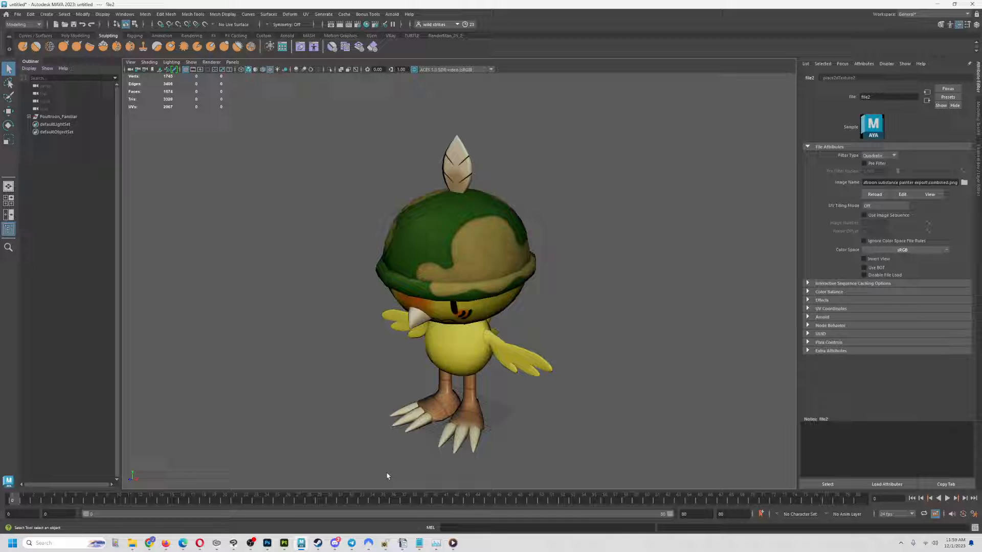
# Switch to Photoshop, duplicate all six layers including the unlocked Background, and merge the duplicates into one layer.
pyautogui.click(267, 544)
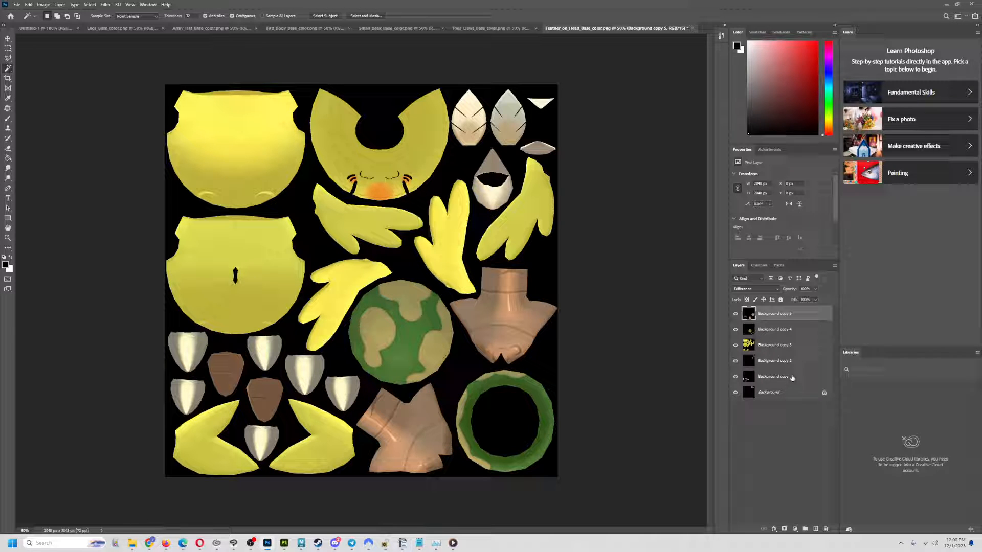
pyautogui.click(823, 393)
pyautogui.keyDown('shift'); pyautogui.click(781, 316); pyautogui.keyUp('shift')
pyautogui.rightClick(781, 316)
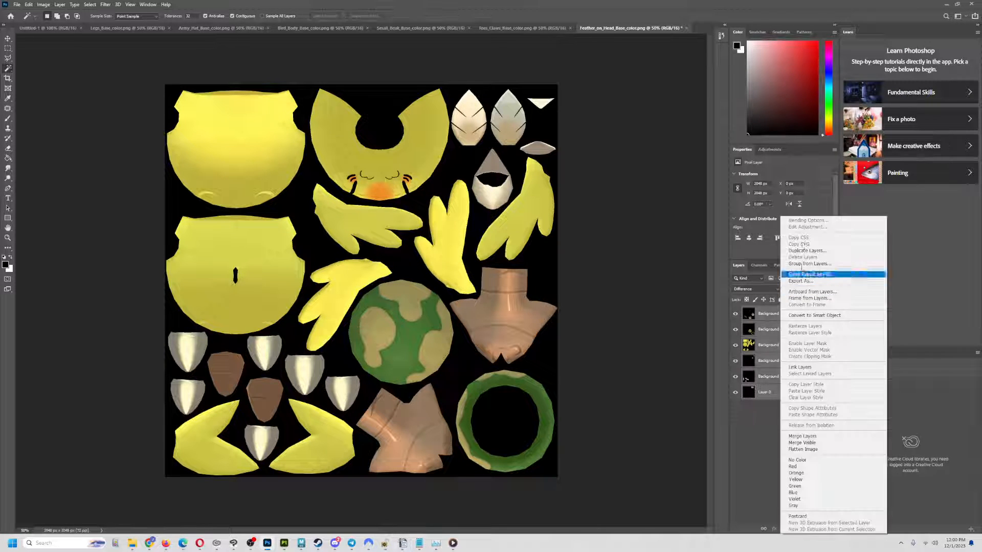
pyautogui.click(803, 251)
pyautogui.click(551, 163)
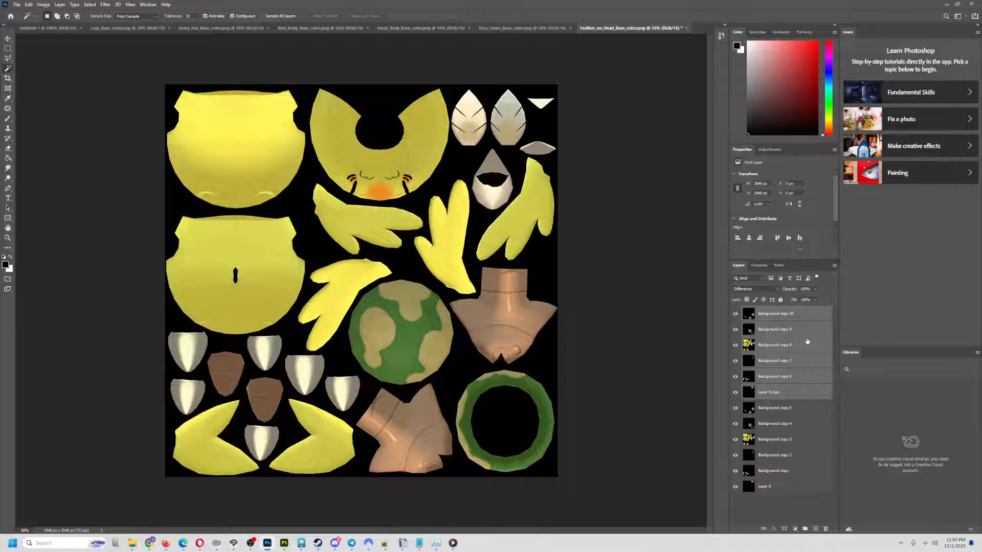
pyautogui.rightClick(781, 330)
pyautogui.click(801, 227)
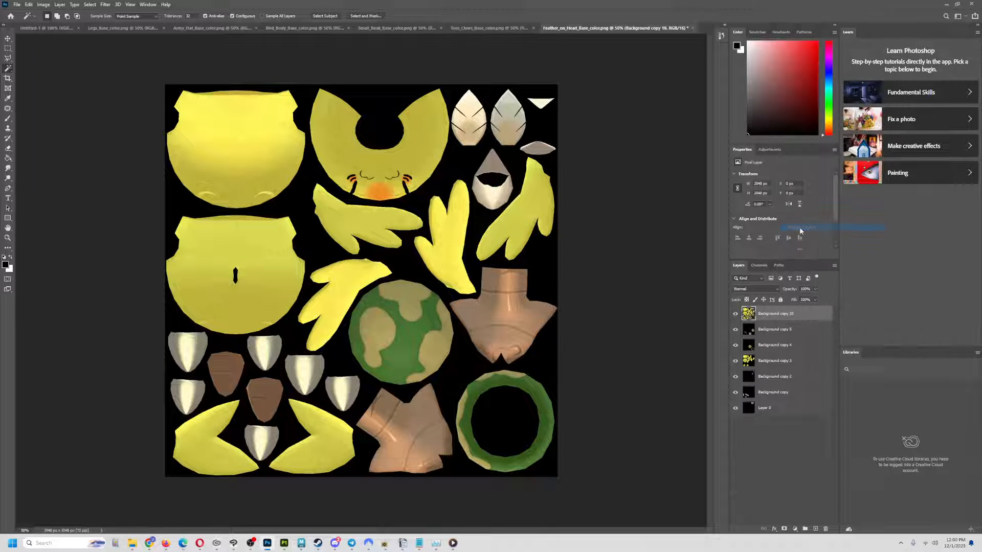
# Select the black areas around the texture islands with Color Range, using Sampled Colors and a Fuzziness of 40.
pyautogui.click(89, 4)
pyautogui.click(110, 82)
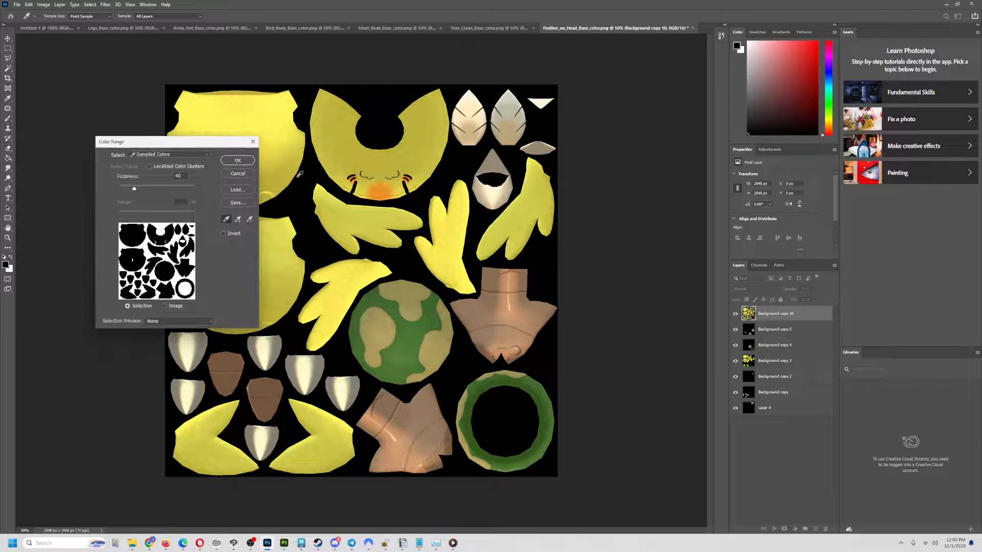
pyautogui.click(238, 160)
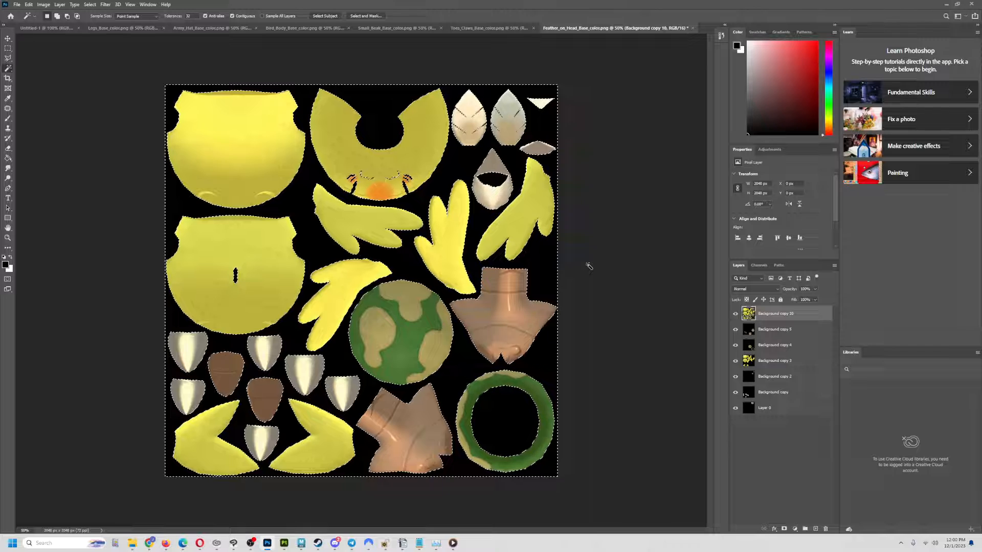
# Fill the selected gaps with Content-Aware at 100% opacity in Normal mode with Color Adaptation, and deselect.
pyautogui.click(28, 4)
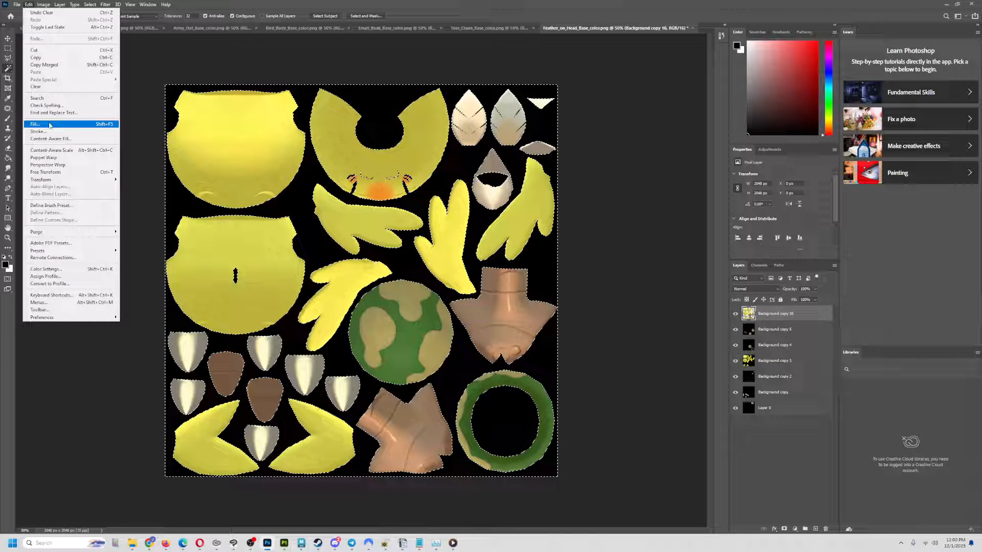
pyautogui.click(49, 125)
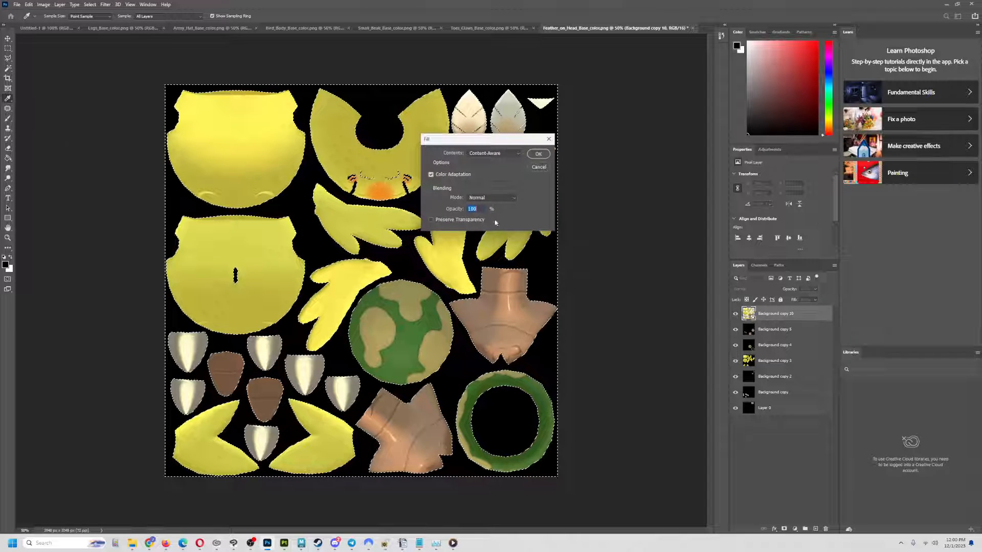
pyautogui.click(538, 154)
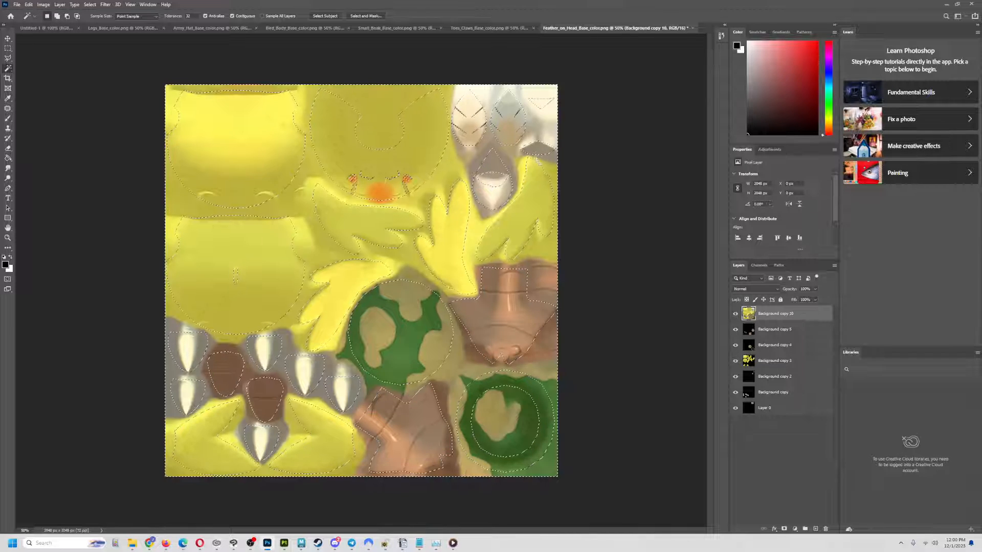
pyautogui.click(90, 4)
pyautogui.click(100, 21)
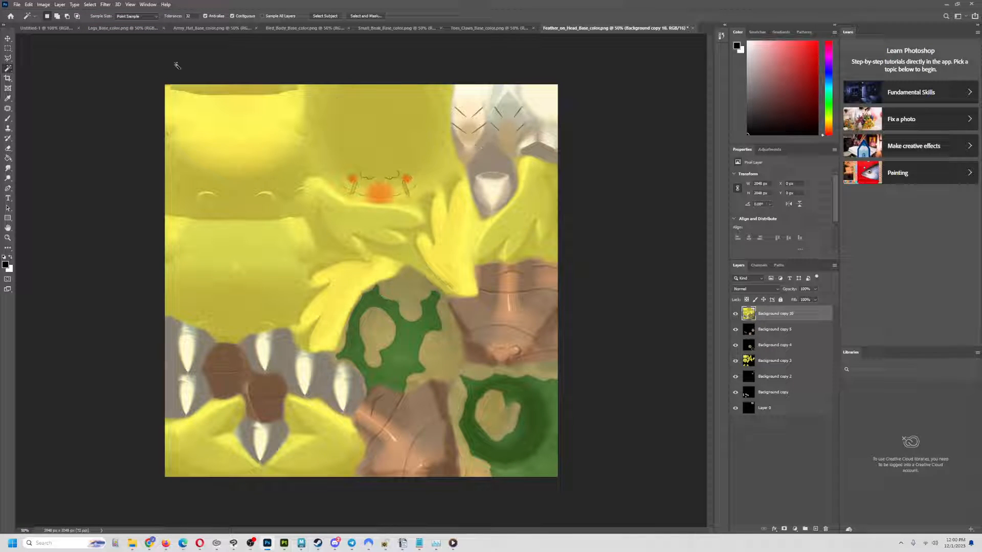
pyautogui.click(17, 5)
pyautogui.click(25, 19)
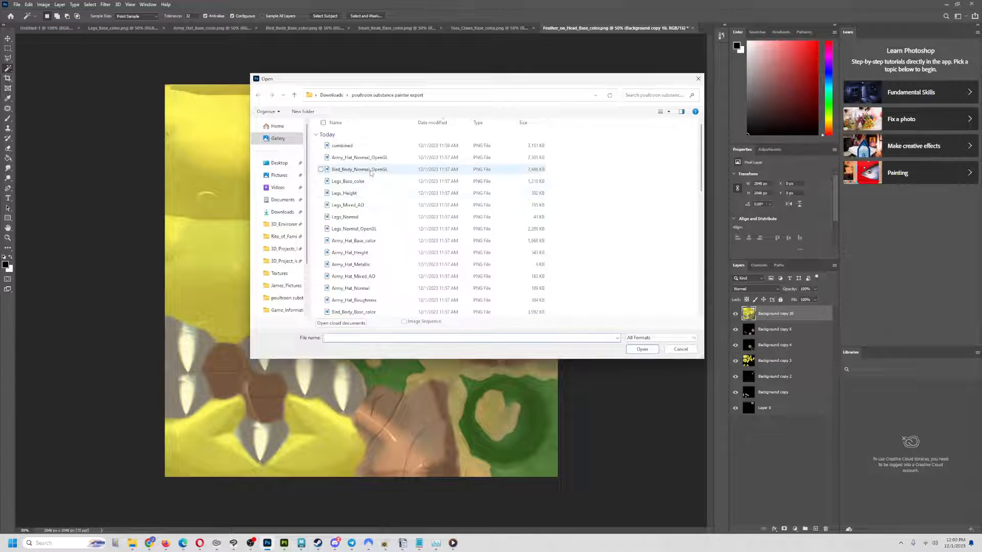
pyautogui.click(364, 170)
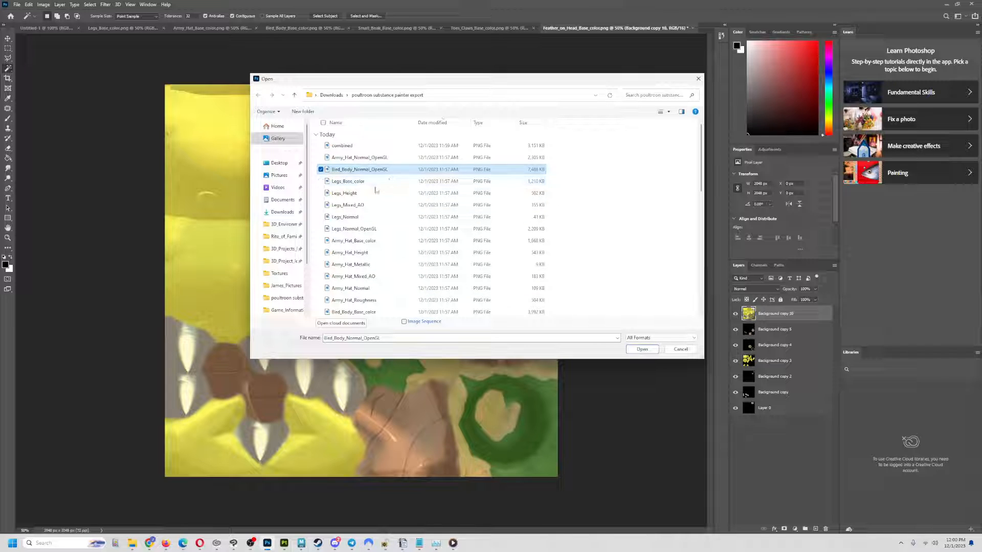
pyautogui.scroll(-2, 383, 271)
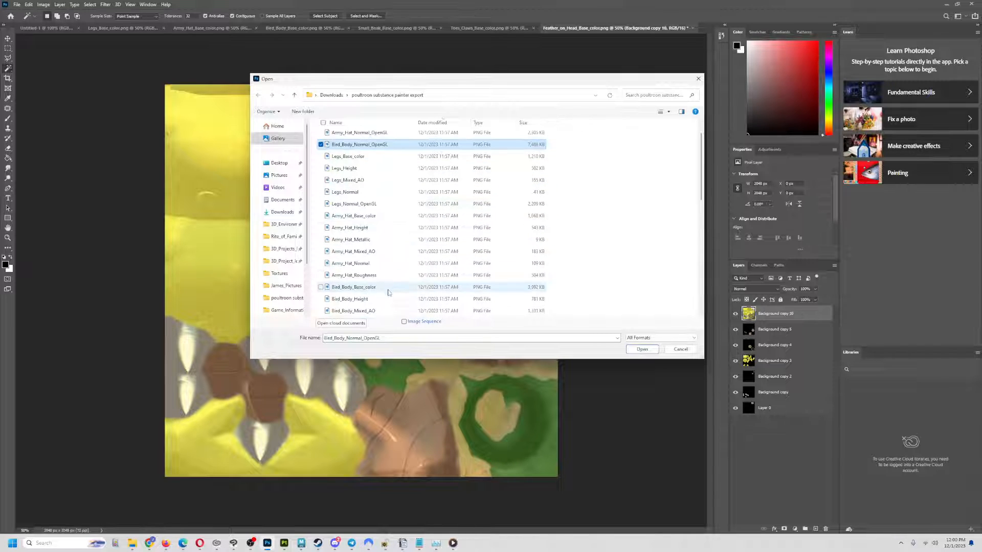
pyautogui.click(370, 289)
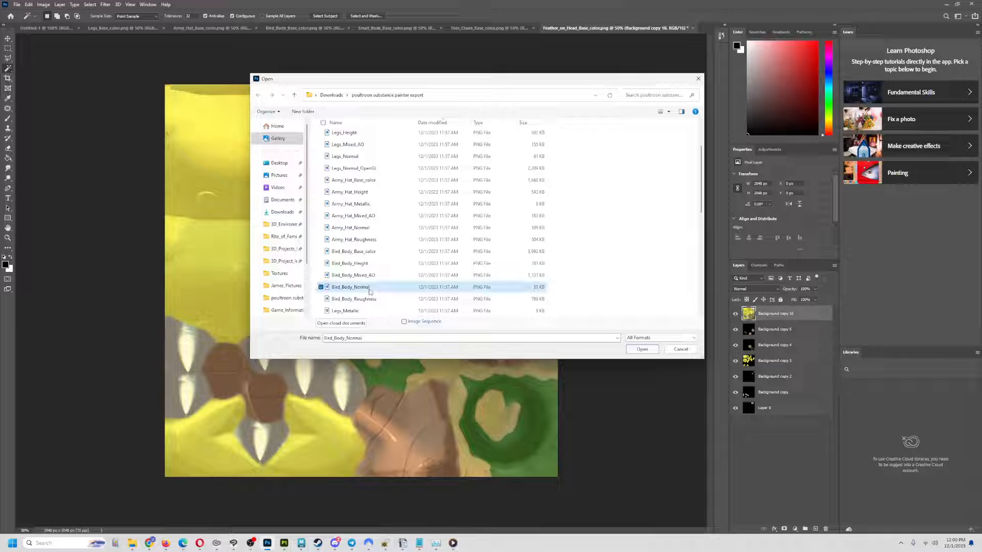
pyautogui.click(642, 349)
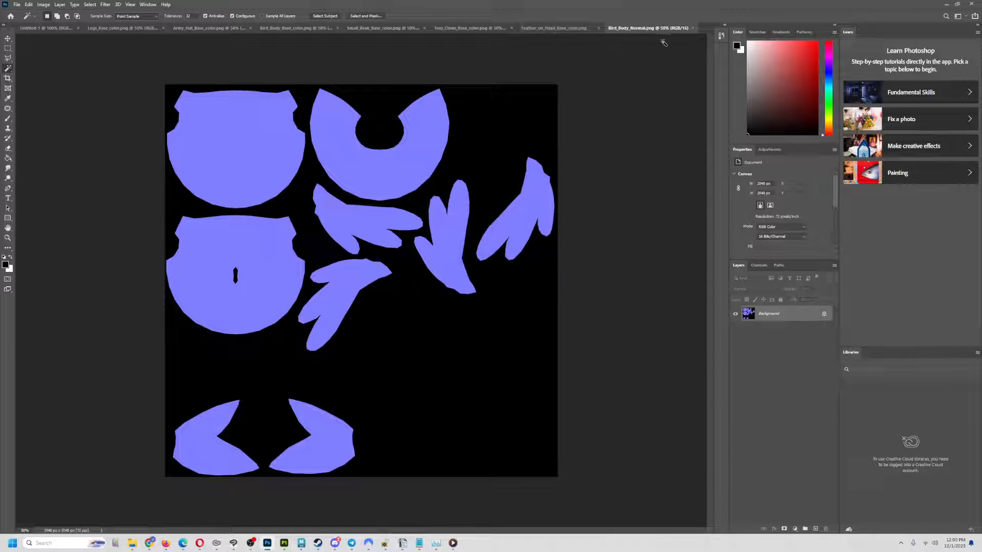
pyautogui.click(693, 27)
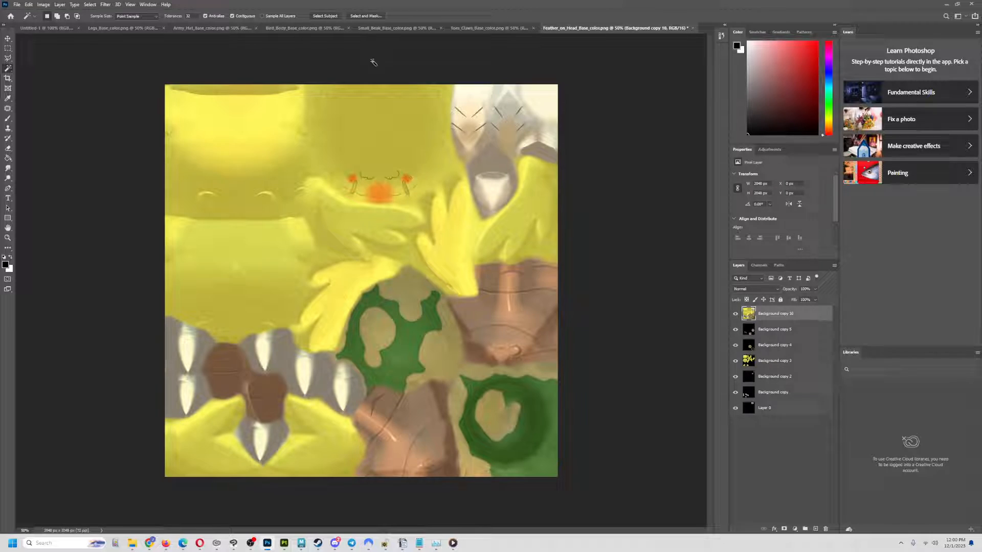
# Open Feather_on_Head_Normal.png from the poultroon substance painter export folder.
pyautogui.click(17, 5)
pyautogui.click(23, 24)
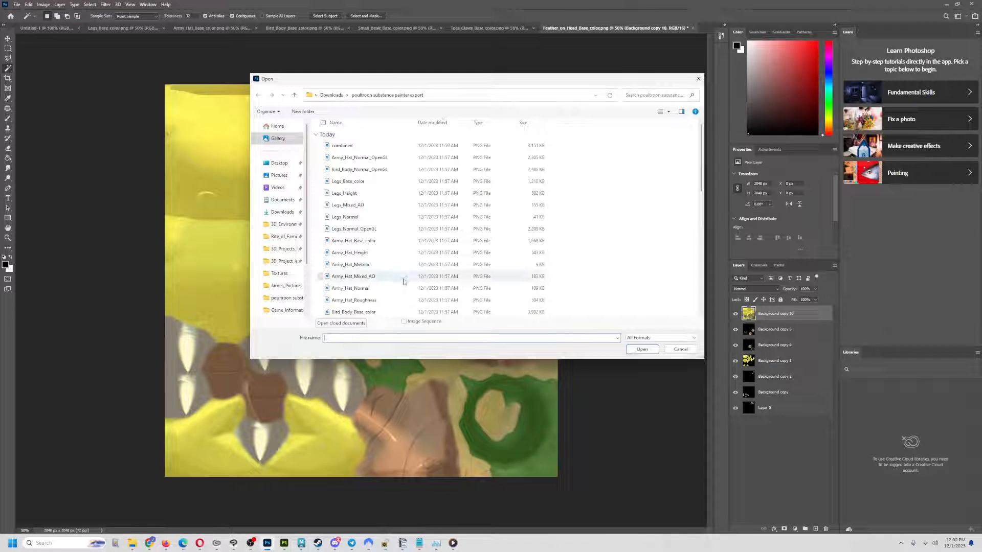
pyautogui.scroll(-4, 370, 212)
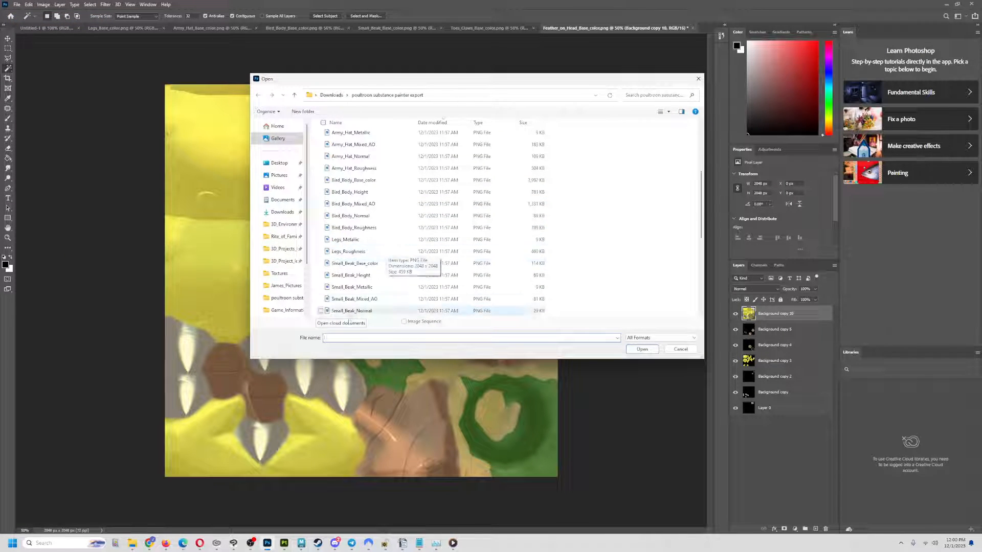
pyautogui.write('fea')
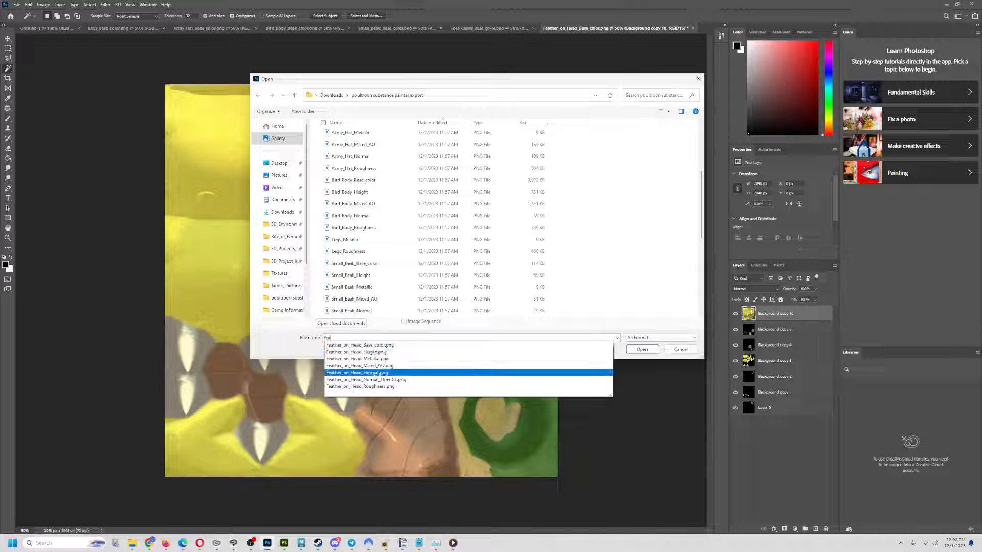
pyautogui.click(375, 373)
pyautogui.click(639, 349)
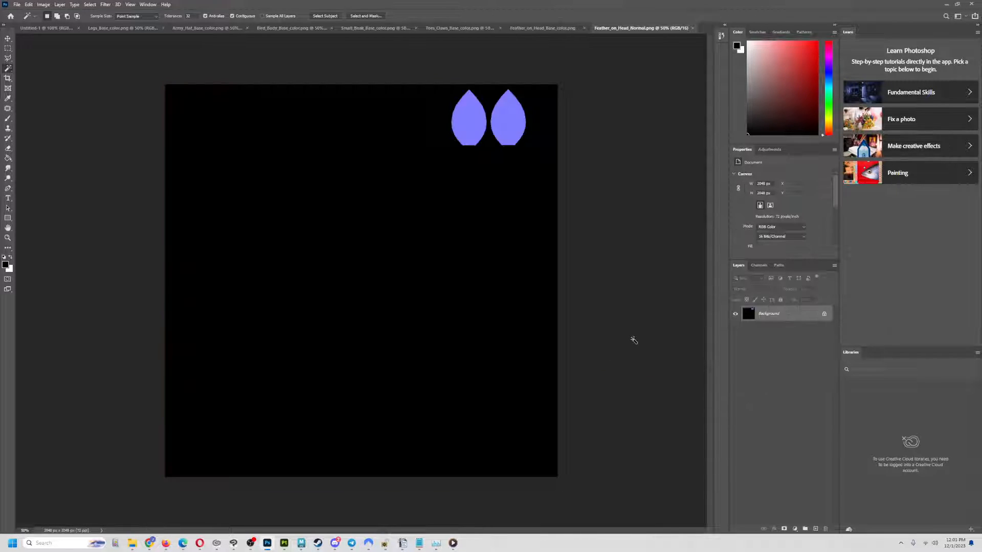
# Open Bird_Body_Normal.png from the same export folder as another document.
pyautogui.click(542, 27)
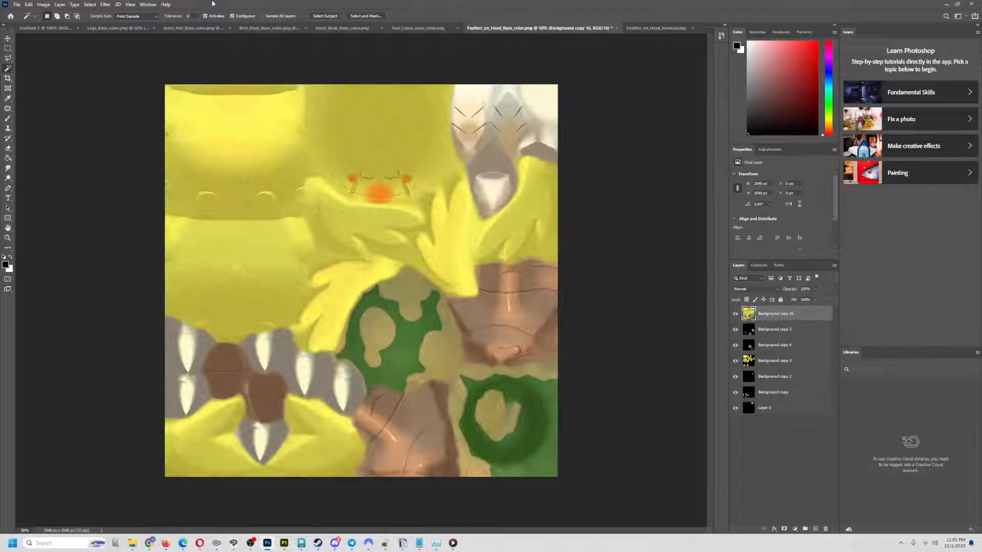
pyautogui.click(17, 5)
pyautogui.click(30, 23)
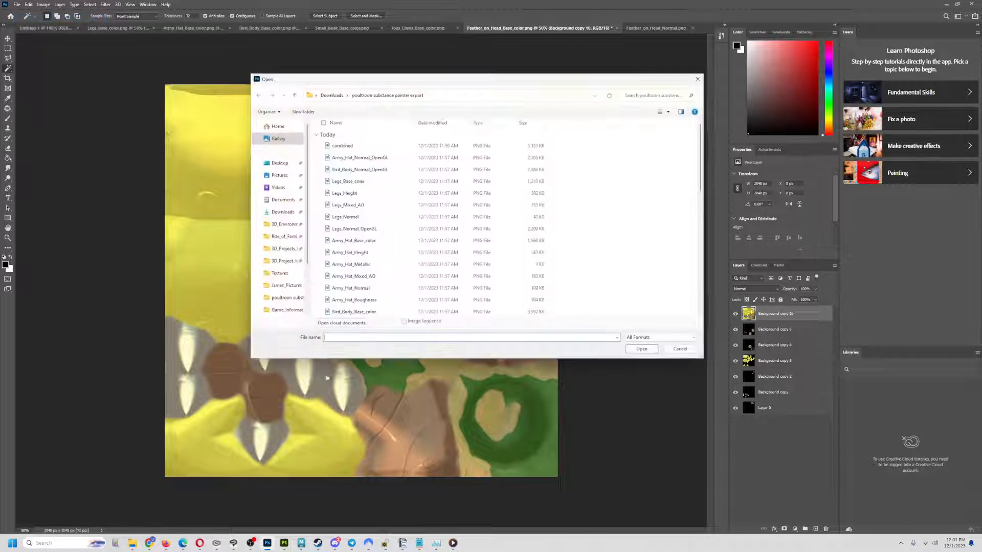
pyautogui.write('he')
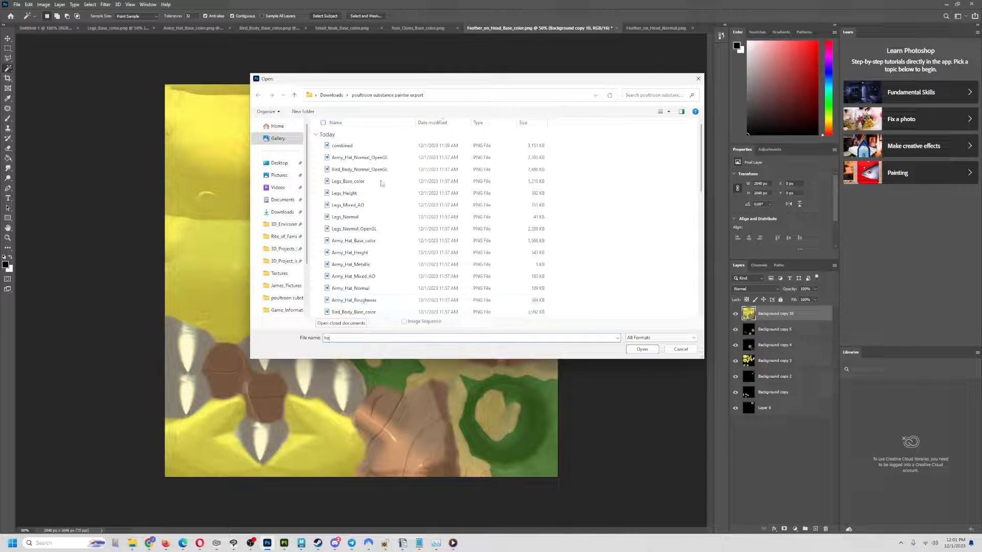
pyautogui.scroll(-8, 393, 219)
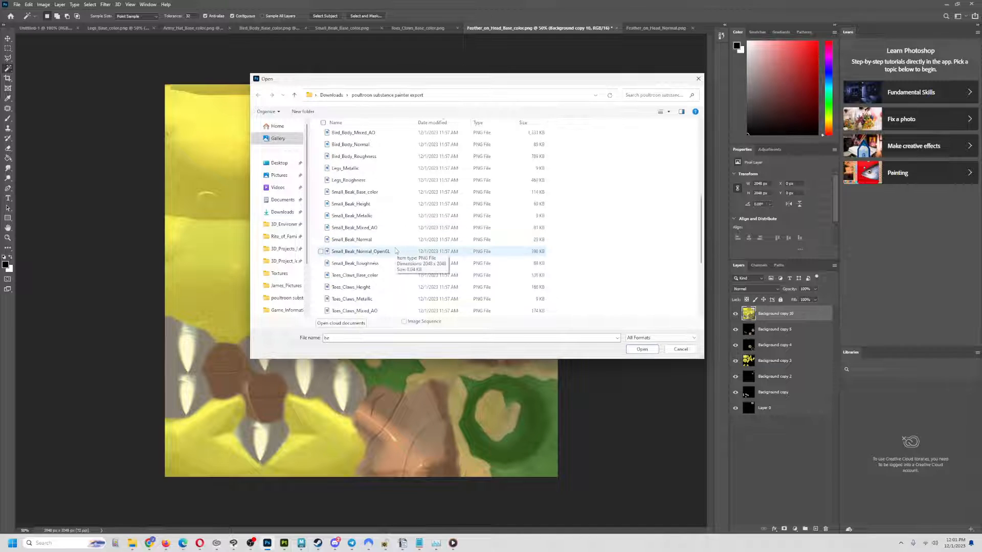
pyautogui.scroll(-2, 396, 253)
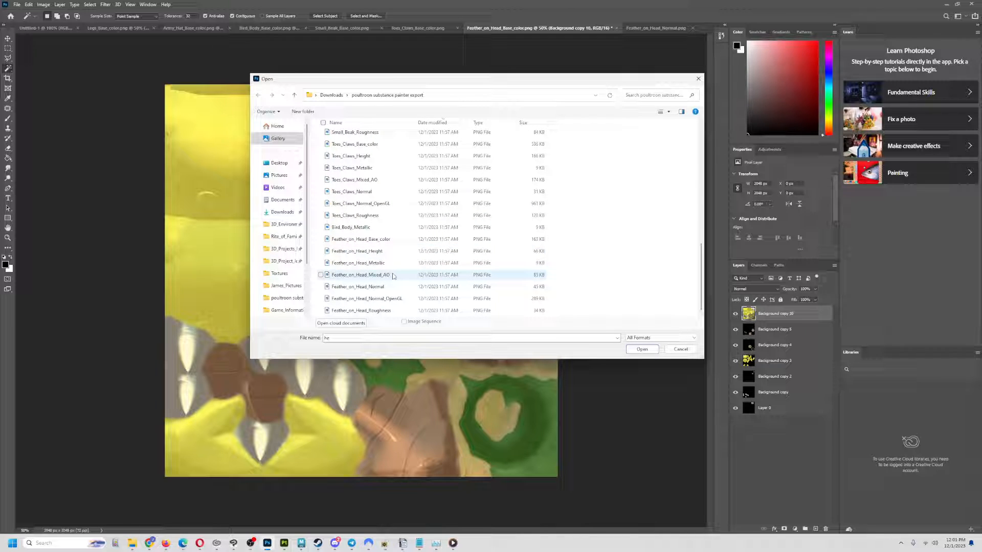
pyautogui.scroll(1, 381, 266)
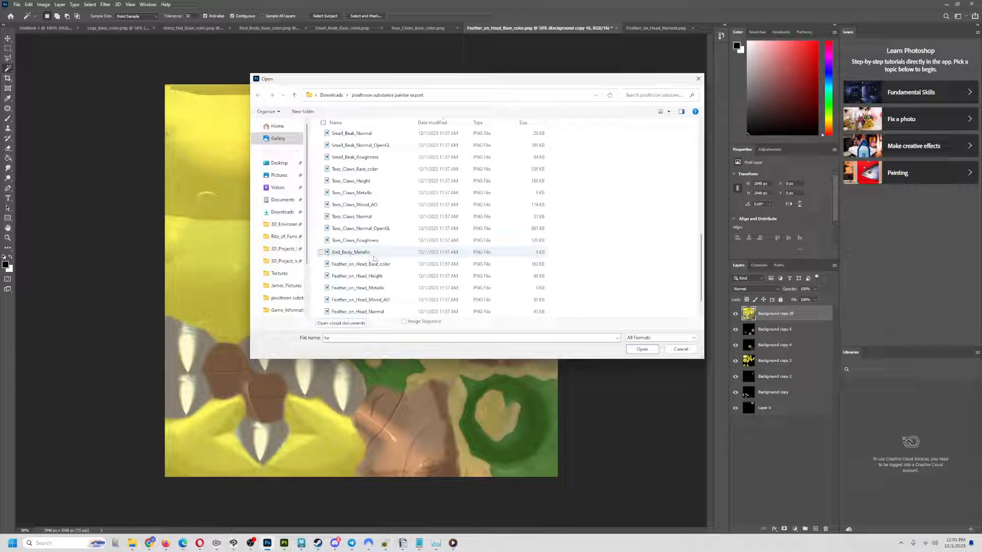
pyautogui.scroll(6, 373, 257)
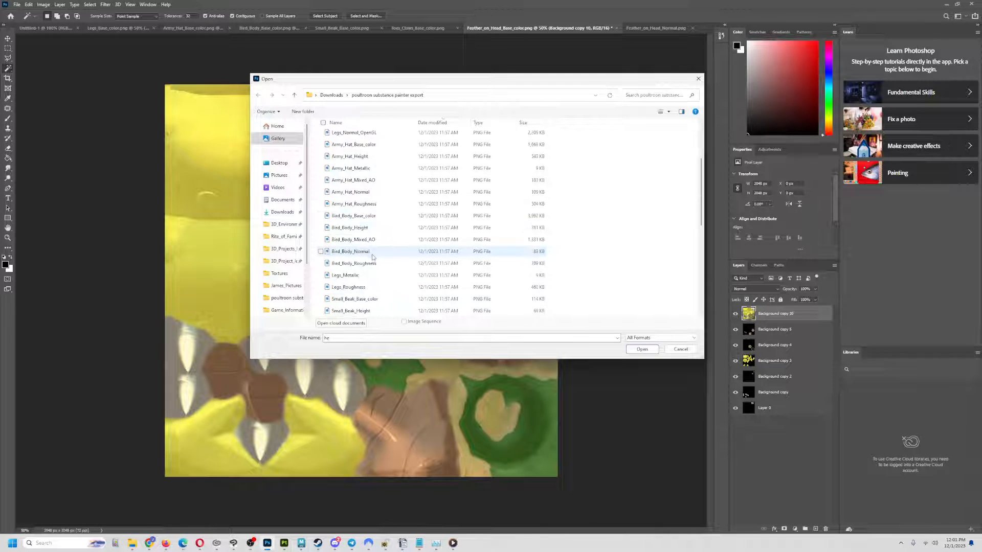
pyautogui.click(381, 251)
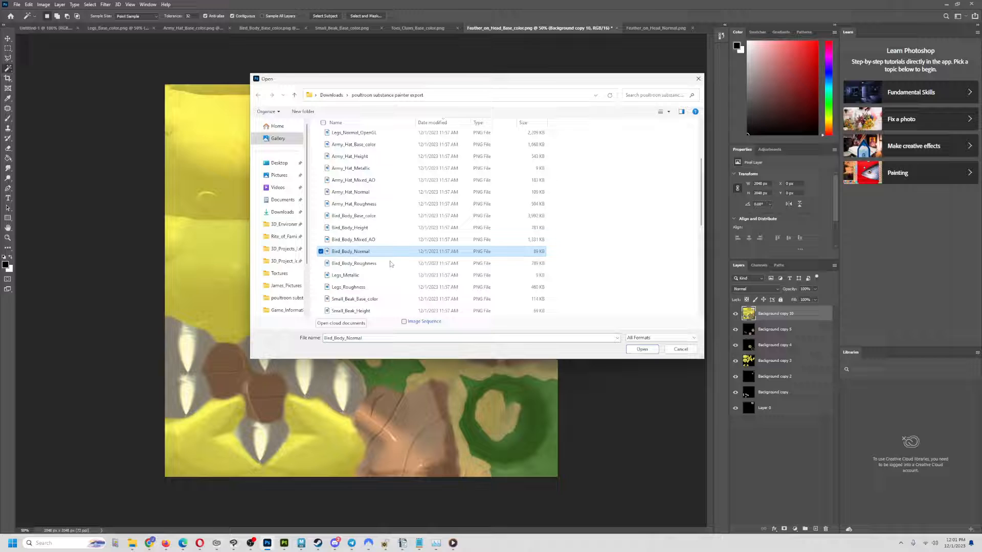
pyautogui.click(640, 350)
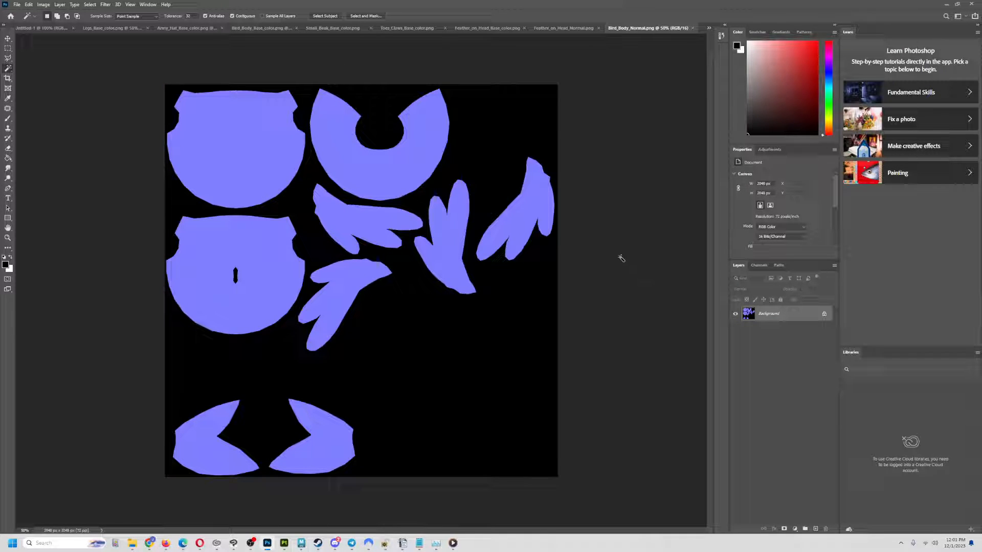
# Duplicate the Background layer of Feather_on_Head_Normal.png into the Feather_on_Head_Base_color.png document.
pyautogui.click(558, 29)
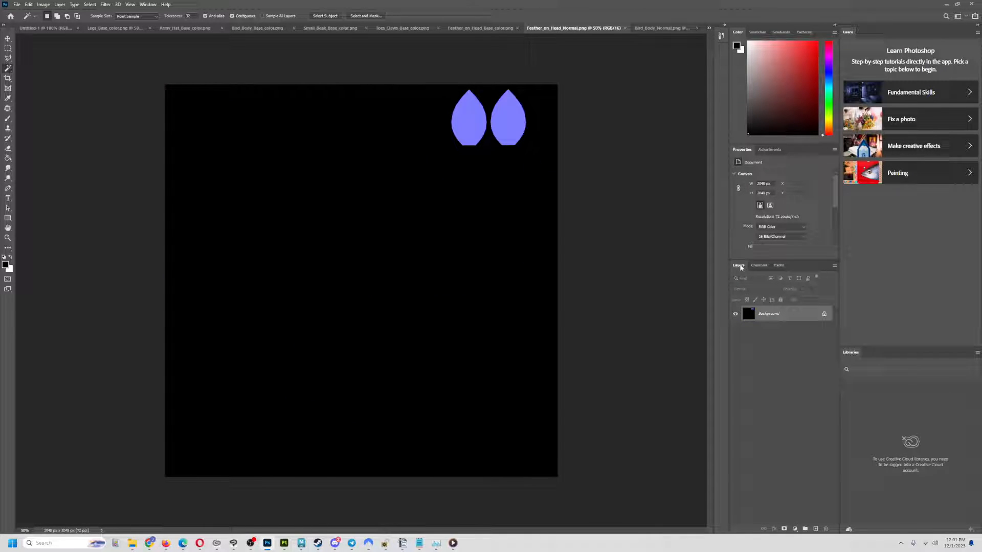
pyautogui.rightClick(775, 310)
pyautogui.click(791, 328)
pyautogui.click(475, 188)
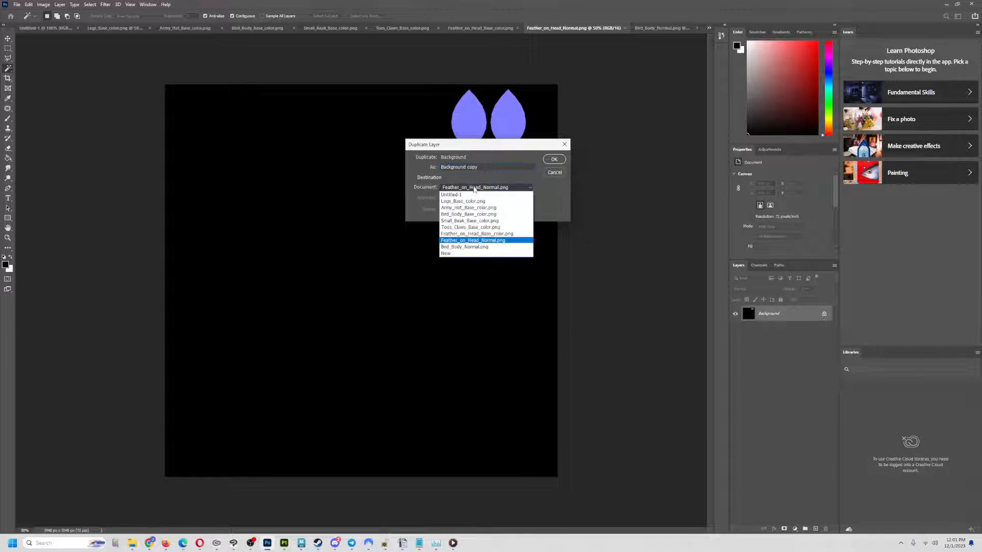
pyautogui.click(481, 234)
pyautogui.click(554, 160)
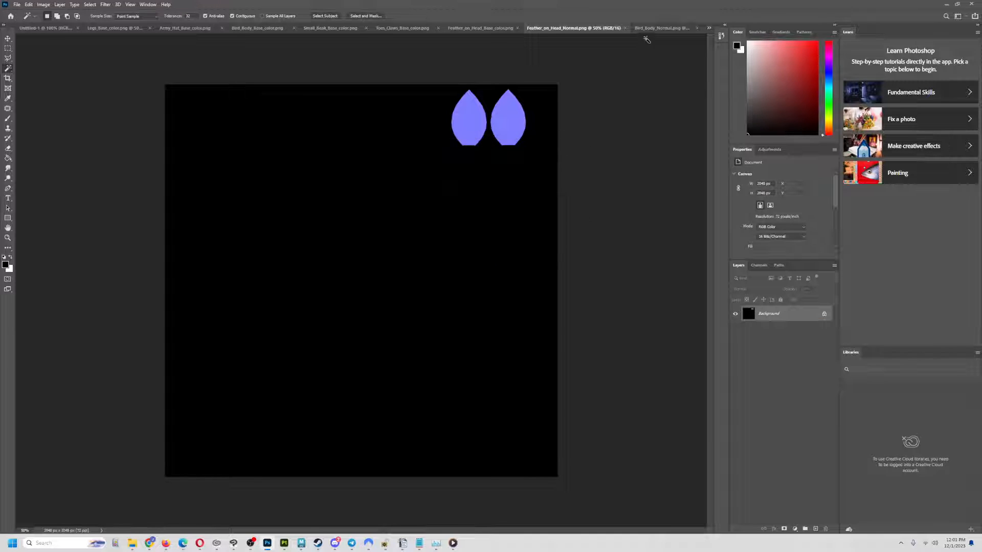
# Duplicate the Background layer of Bird_Body_Normal.png into the Feather_on_Head_Base_color.png document.
pyautogui.click(660, 28)
pyautogui.rightClick(776, 323)
pyautogui.click(791, 333)
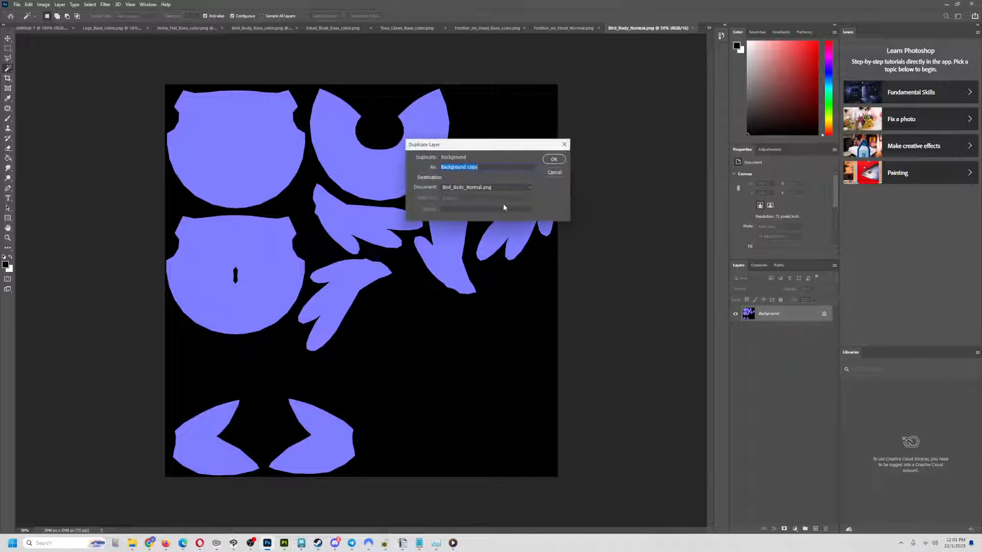
pyautogui.click(481, 188)
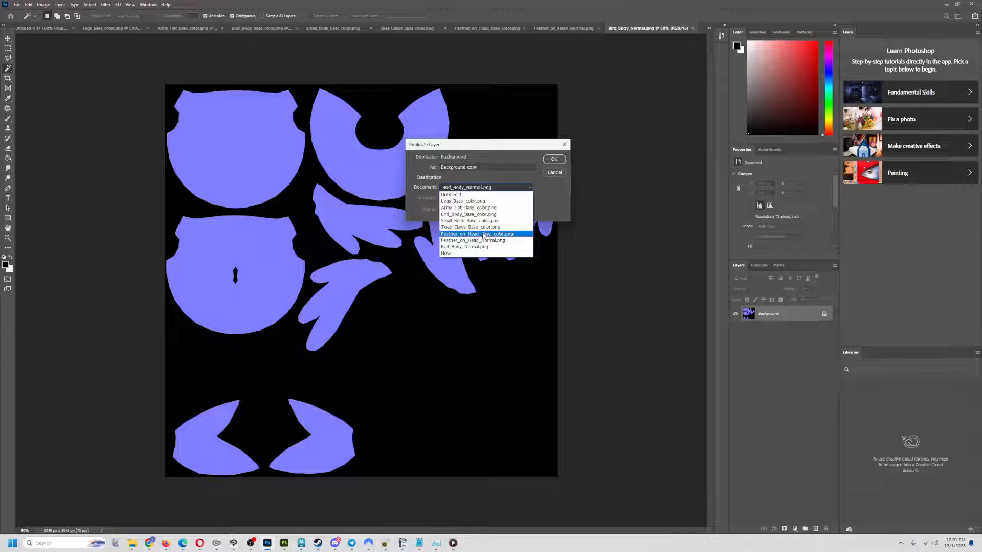
pyautogui.click(484, 235)
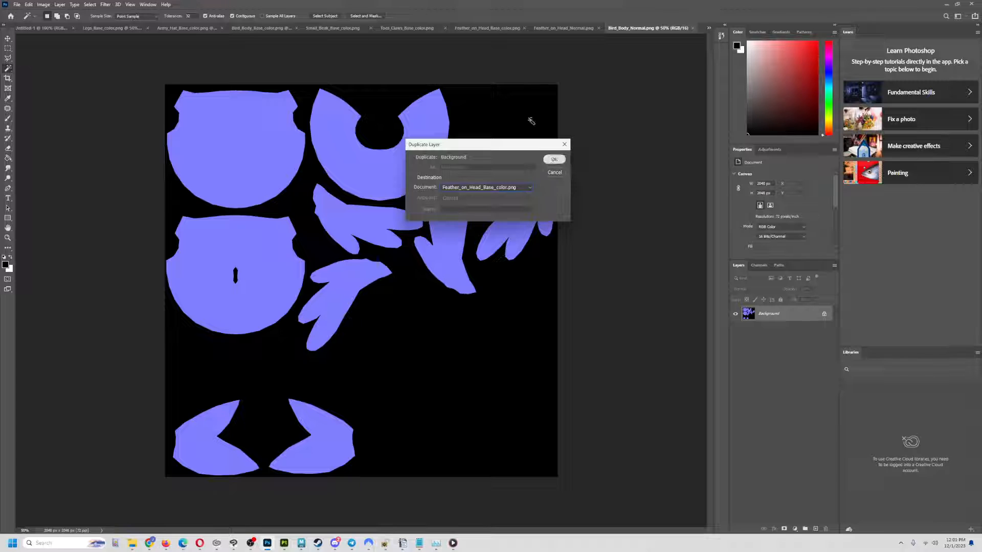
pyautogui.click(554, 159)
# In Feather_on_Head_Base_color.png, hide both normal map layers and the gap-filled Background copy 10 layer.
pyautogui.click(481, 28)
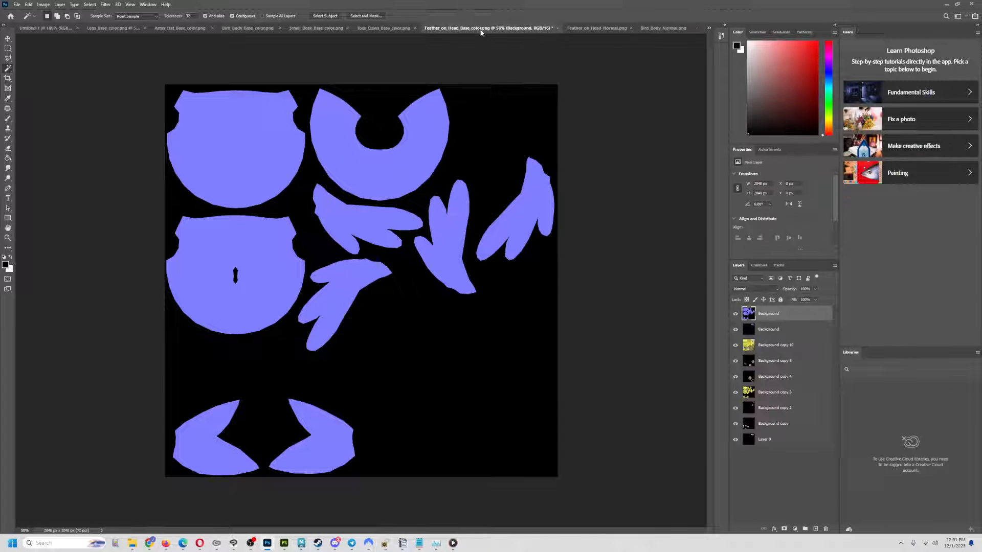
pyautogui.click(736, 314)
pyautogui.click(735, 329)
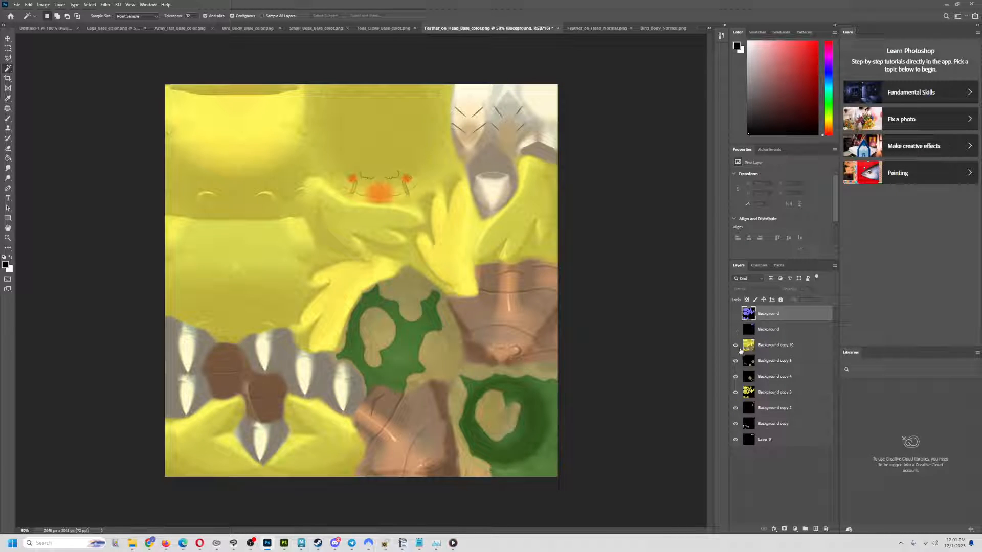
pyautogui.click(735, 345)
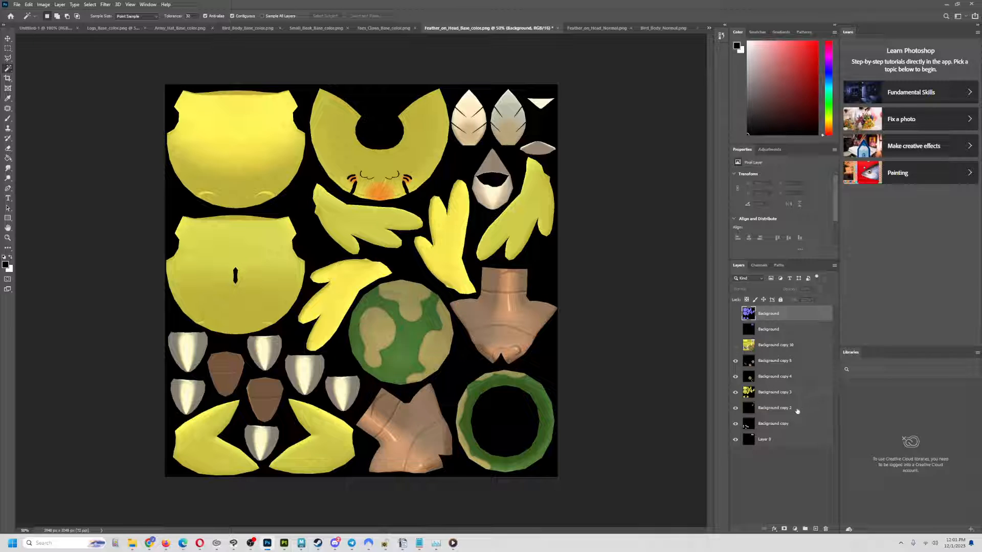
pyautogui.click(735, 425)
pyautogui.click(735, 424)
# Duplicate the Background copy 3 body layer, placing the duplicate just above Background copy 5 with its blend mode set to Normal.
pyautogui.rightClick(777, 391)
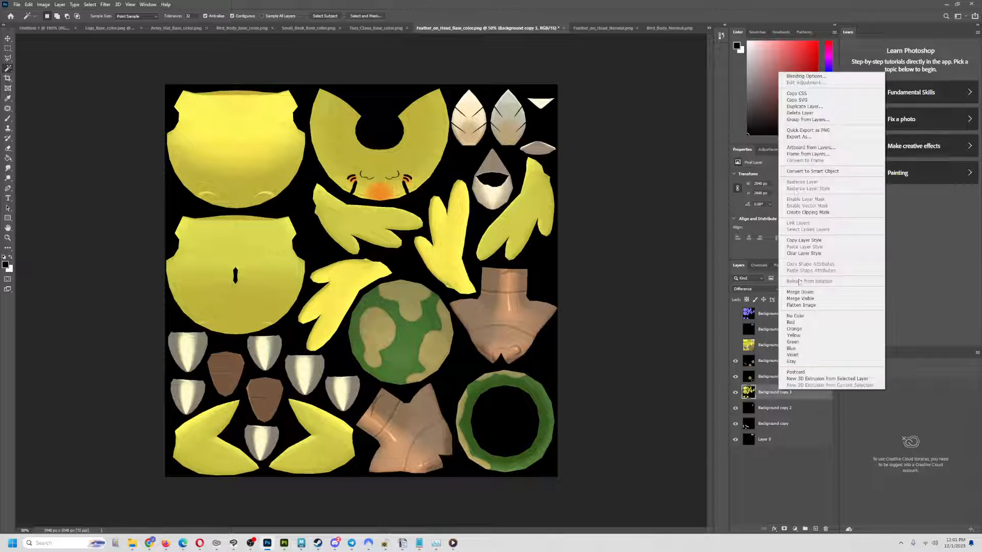
pyautogui.click(829, 110)
pyautogui.click(560, 161)
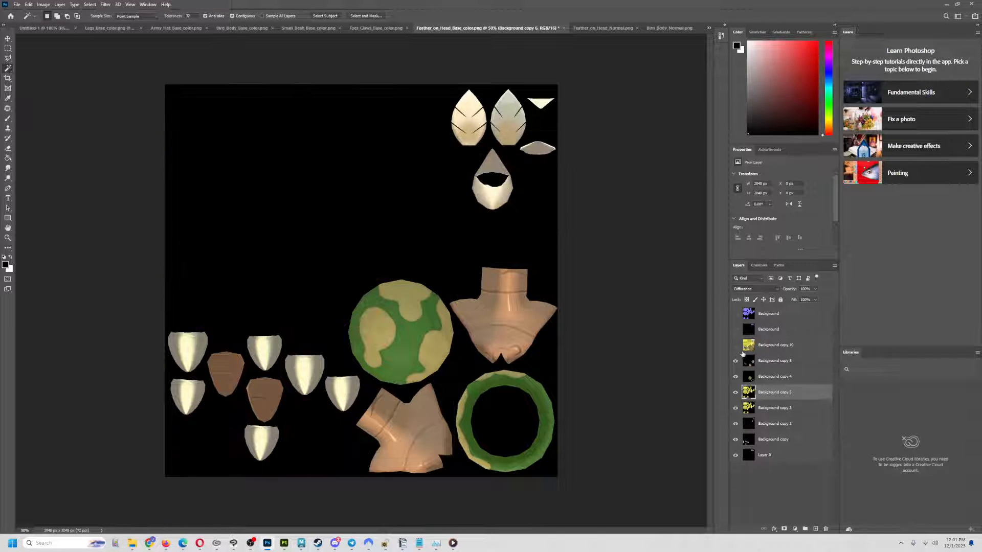
pyautogui.moveTo(762, 392); pyautogui.dragTo(762, 356)
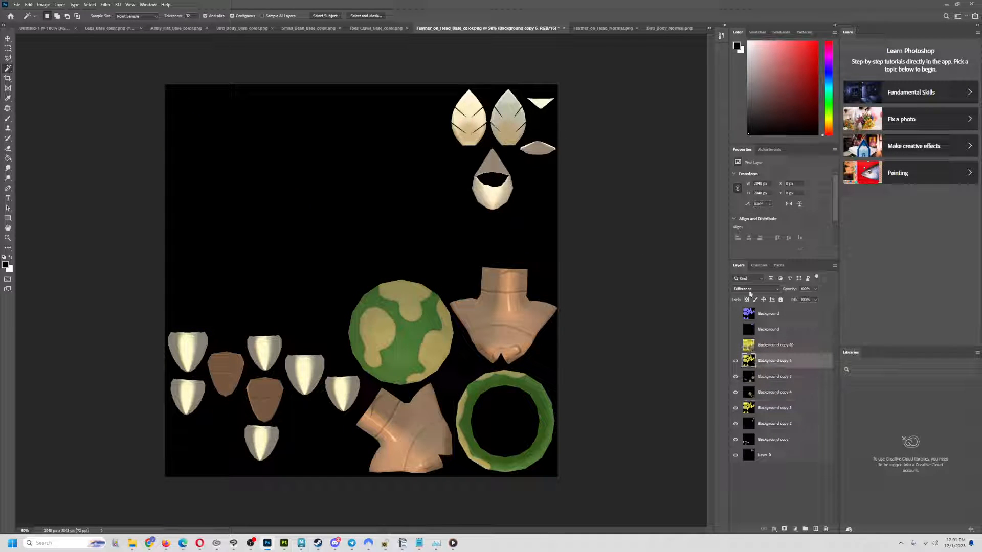
pyautogui.click(749, 289)
pyautogui.click(747, 296)
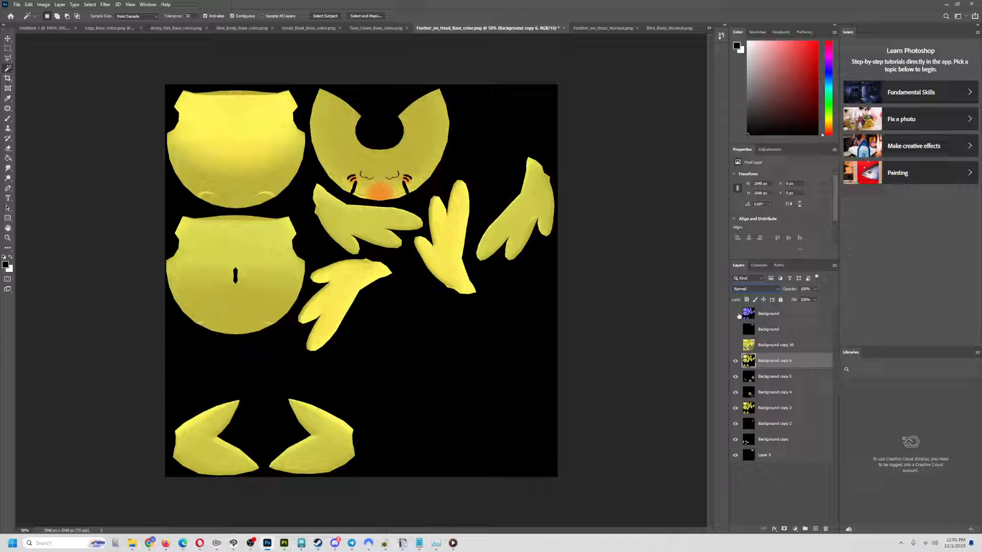
# Select the horseshoe-shaped face island from the body normal layer with the Magic Wand, then hide that layer and activate the duplicated body color layer.
pyautogui.click(740, 316)
pyautogui.click(735, 315)
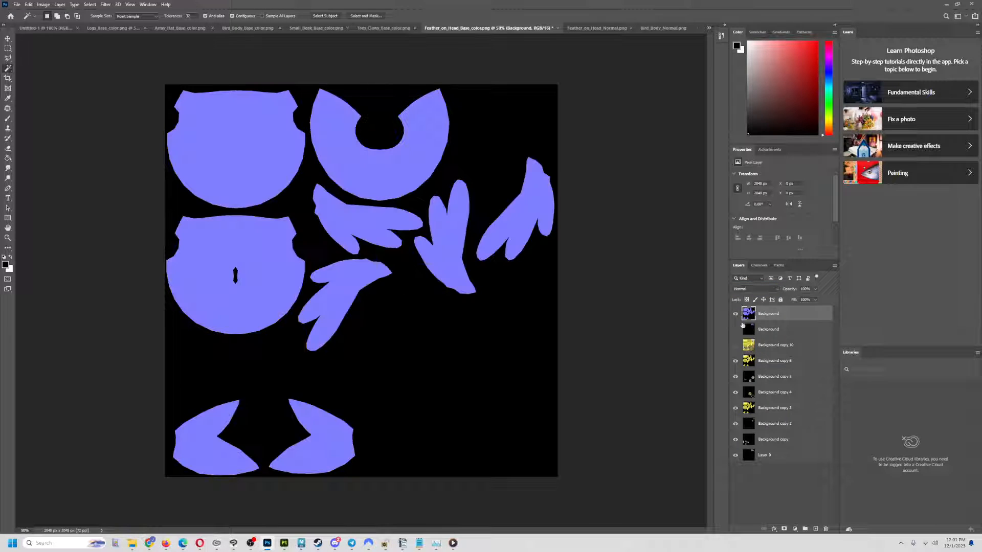
pyautogui.click(371, 176)
pyautogui.click(735, 314)
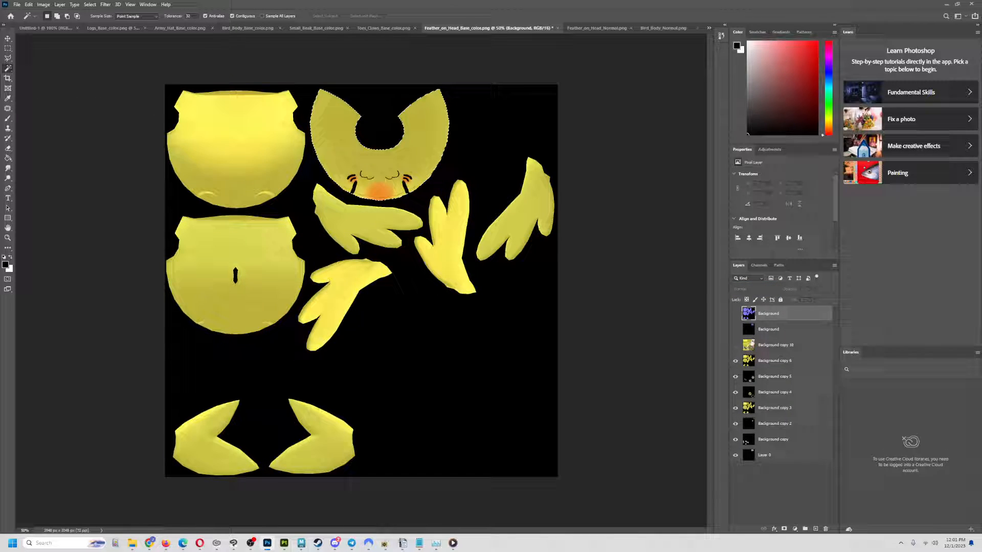
pyautogui.click(772, 366)
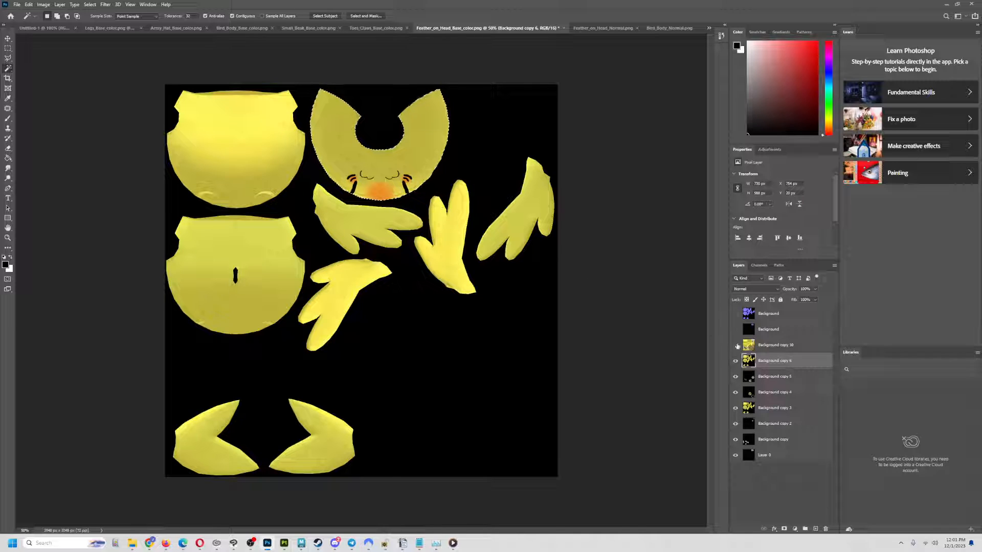
# Delete everything outside the selected face island on the Background copy 6 body color layer, then clear the selection.
pyautogui.click(90, 5)
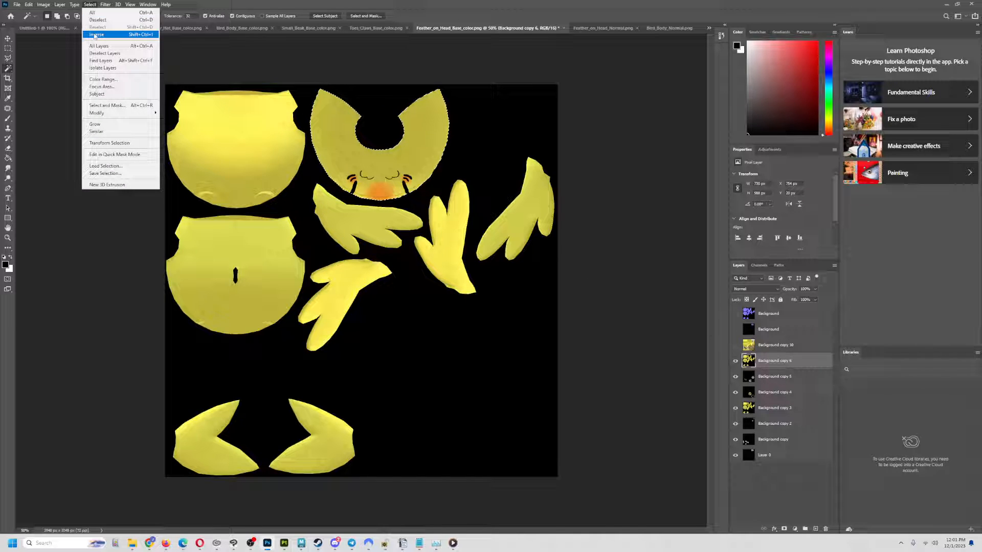
pyautogui.click(95, 34)
pyautogui.press('Delete')
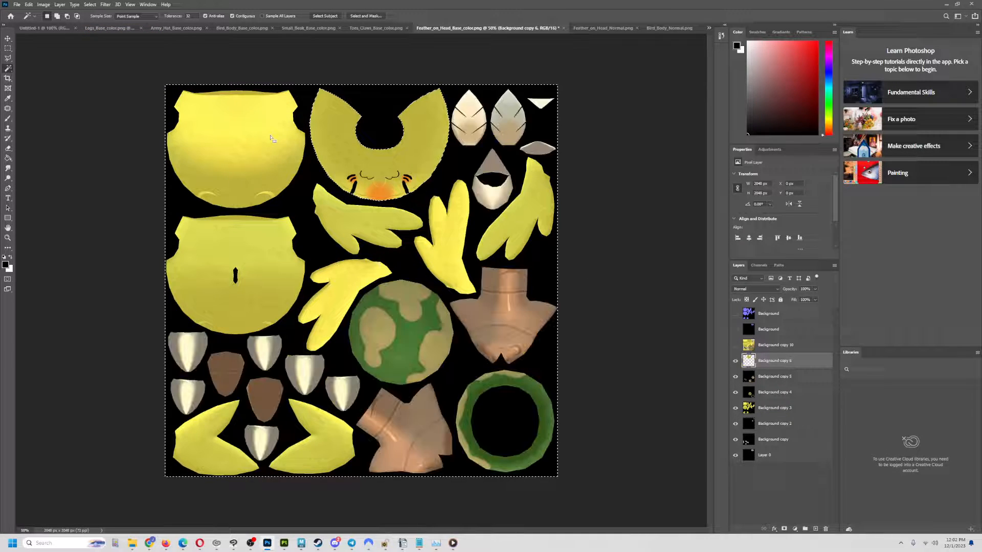
pyautogui.click(90, 5)
pyautogui.click(97, 18)
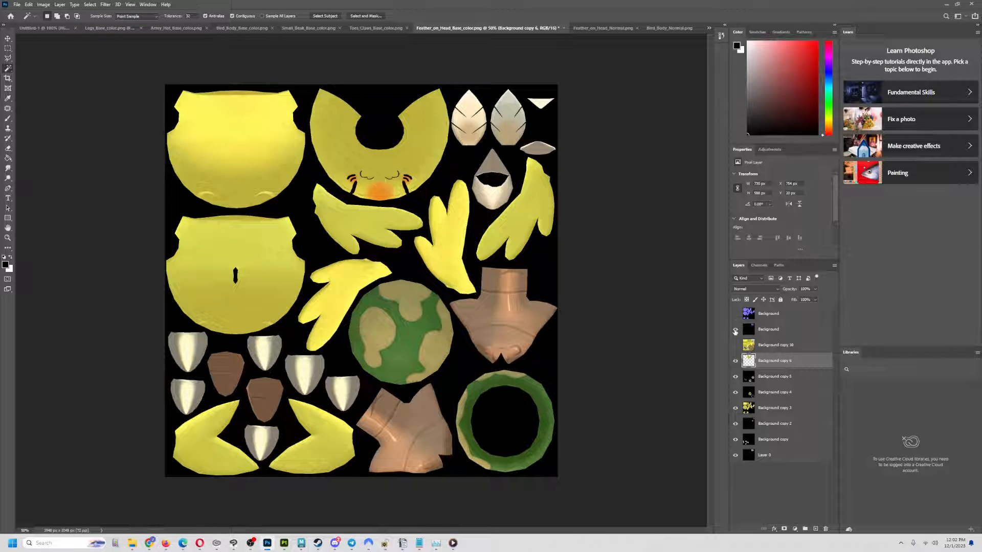
# Show the feather normal map layer, then duplicate Layer 0 and place the copy directly beneath that normal map layer.
pyautogui.click(735, 330)
pyautogui.rightClick(767, 454)
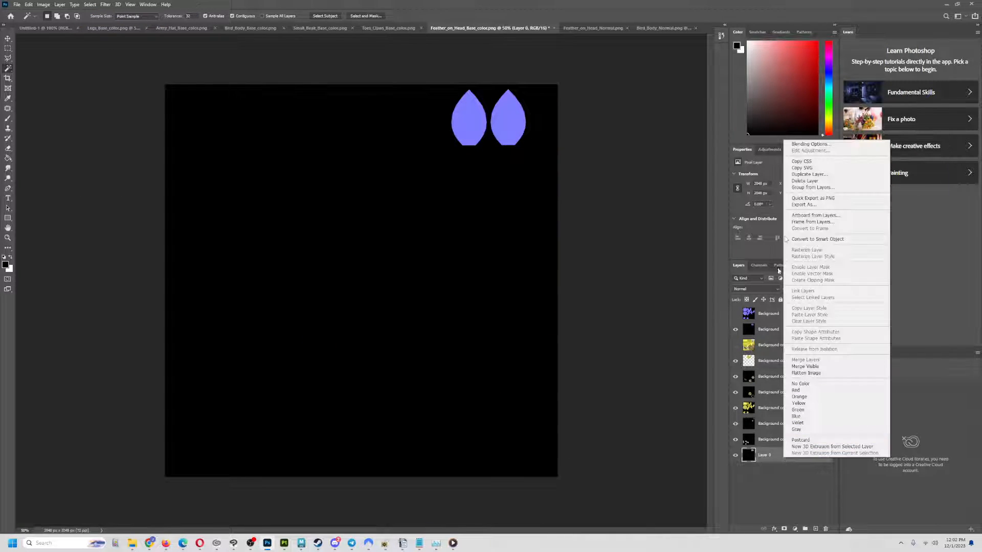
pyautogui.click(798, 175)
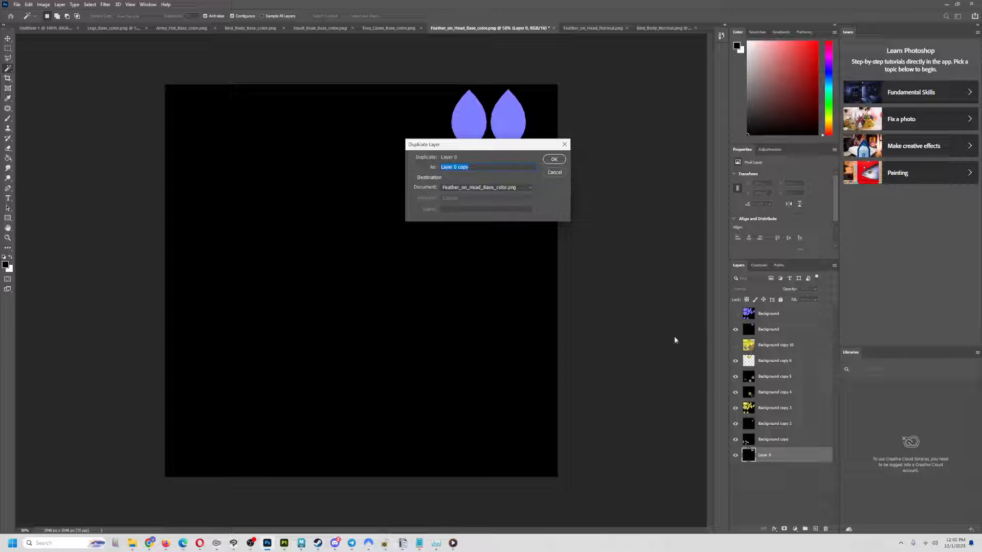
pyautogui.click(554, 159)
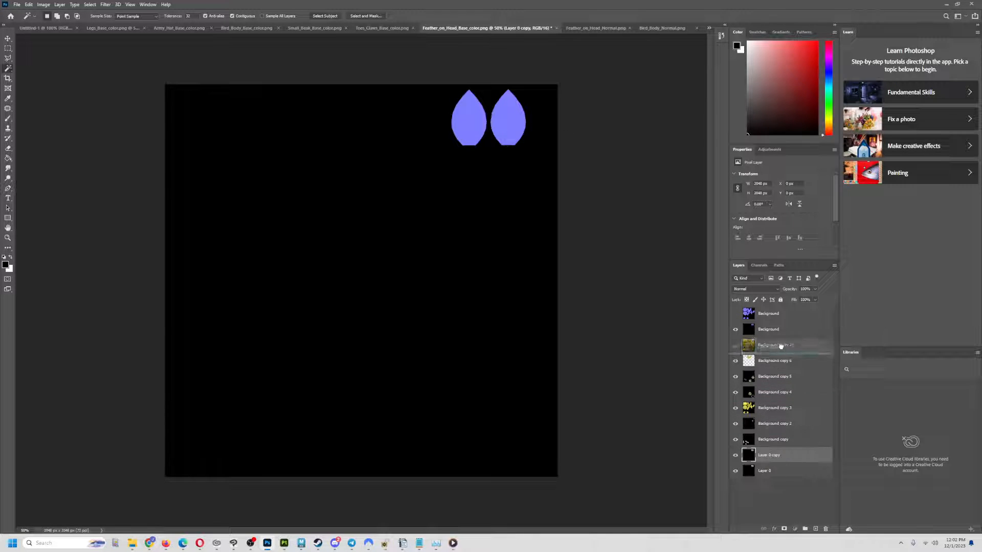
pyautogui.moveTo(776, 345); pyautogui.dragTo(767, 333)
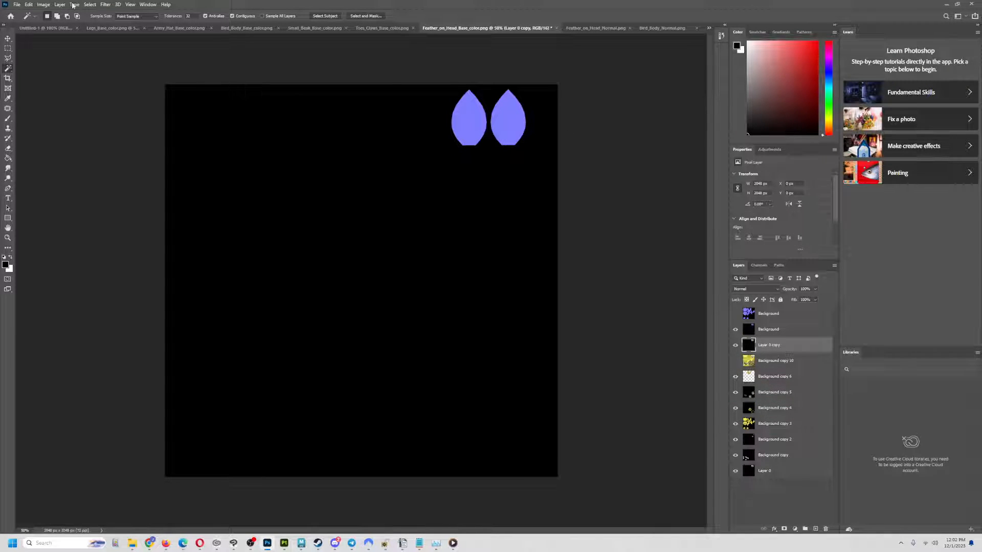
# Select both feather islands with Color Range by sampling their blue color from the visible feather normal map.
pyautogui.click(90, 4)
pyautogui.click(105, 78)
pyautogui.click(471, 122)
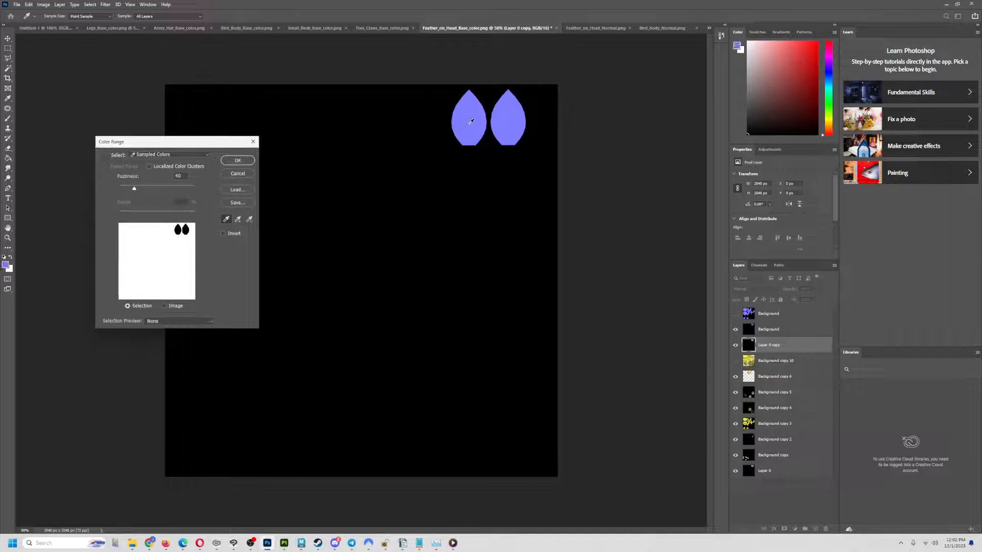
pyautogui.click(238, 160)
# Invert the feather selection, hide the feather normal map, delete the surrounding area from Layer 0 copy, and deselect.
pyautogui.click(90, 4)
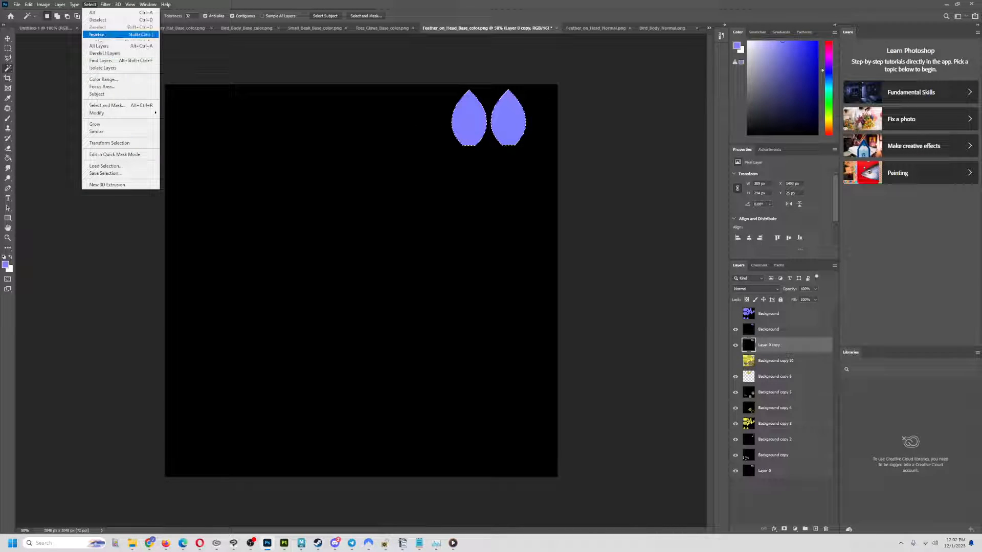
pyautogui.click(97, 34)
pyautogui.click(730, 345)
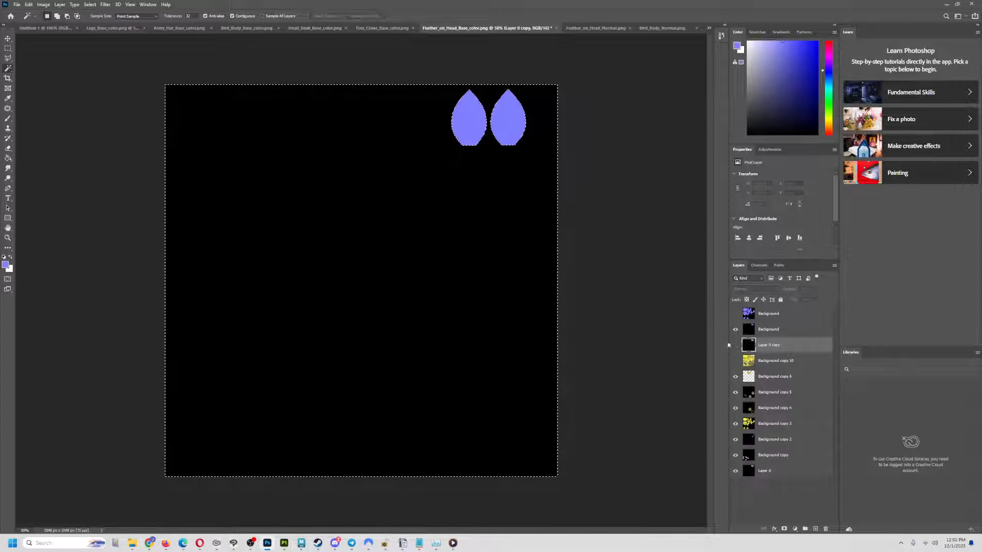
pyautogui.click(735, 329)
pyautogui.click(736, 360)
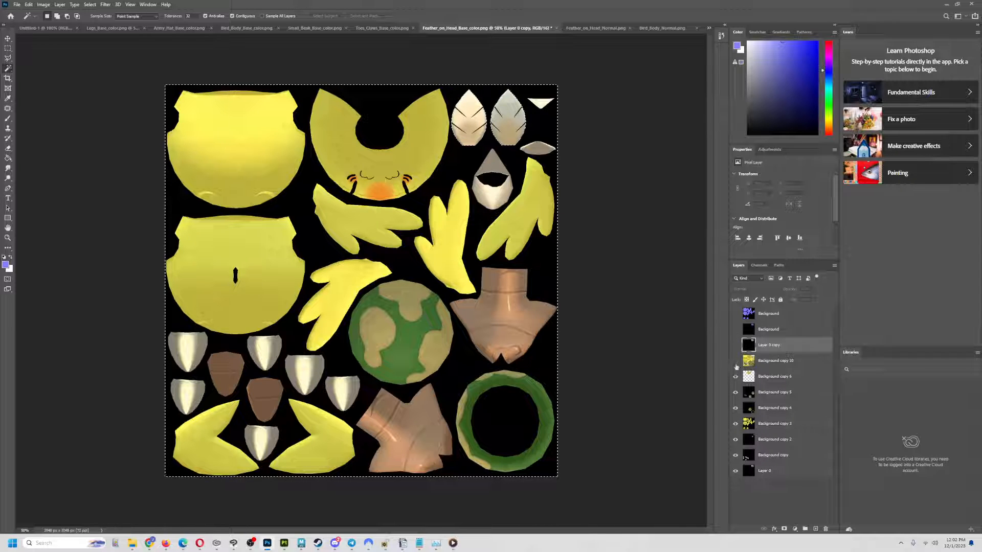
pyautogui.click(736, 345)
pyautogui.press('Delete')
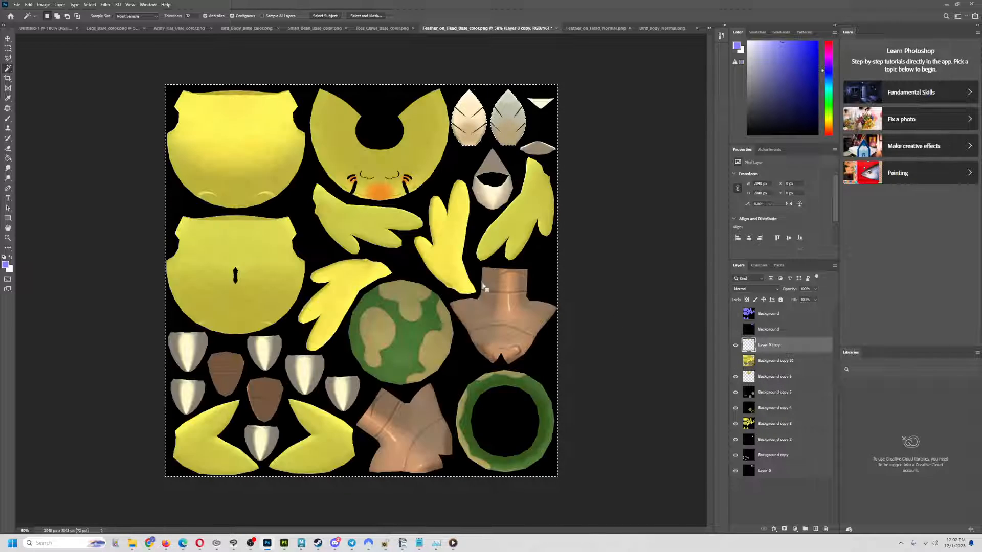
pyautogui.click(89, 4)
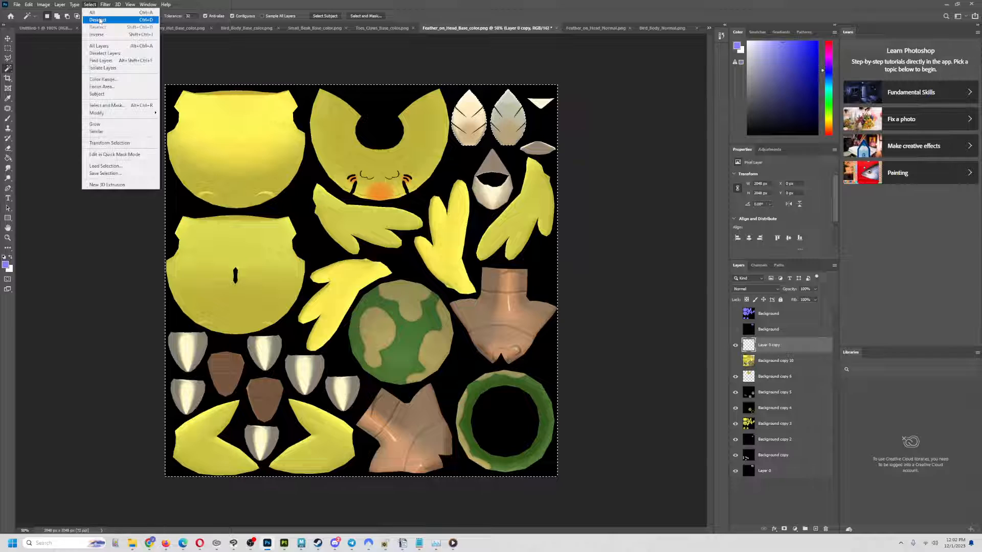
pyautogui.click(99, 20)
# Place Background copy 6 above the gap-filled Background copy 10 and make Background copy 10 visible.
pyautogui.moveTo(770, 378); pyautogui.dragTo(774, 360)
pyautogui.click(736, 377)
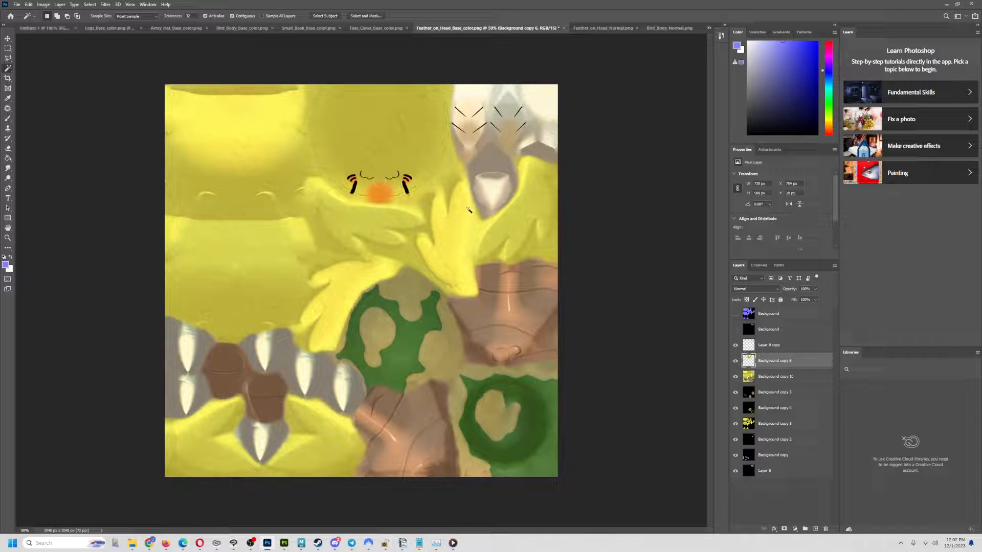
# Erase parts of the visible outline around the face island's edges on Background copy 6 with the Eraser tool.
pyautogui.scroll(5, 404, 103)
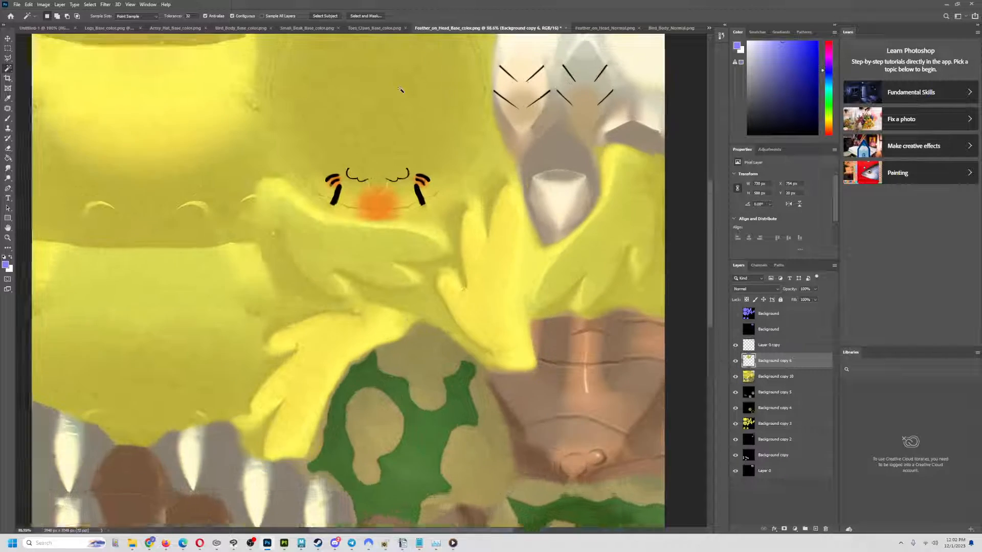
pyautogui.scroll(4, 266, 233)
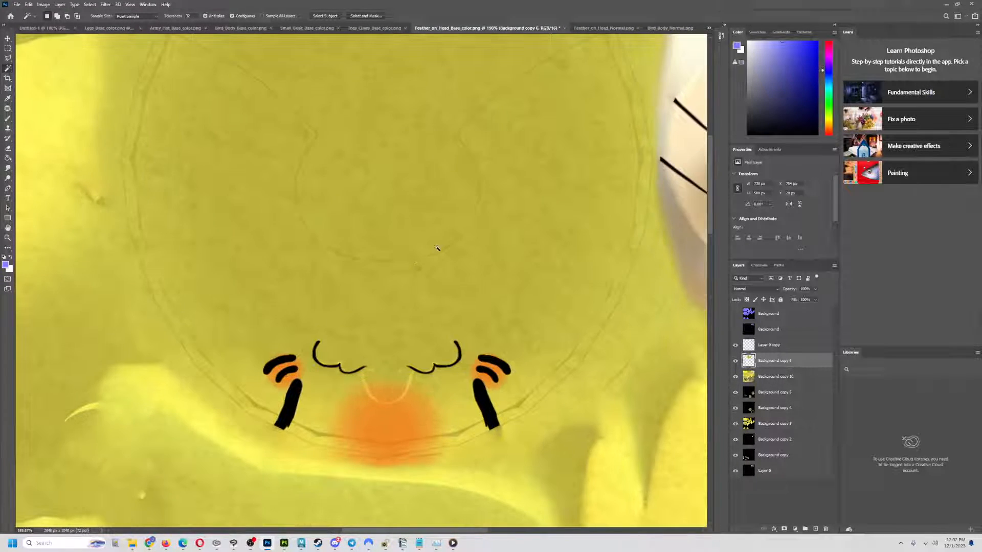
pyautogui.scroll(-2, 346, 227)
pyautogui.click(8, 148)
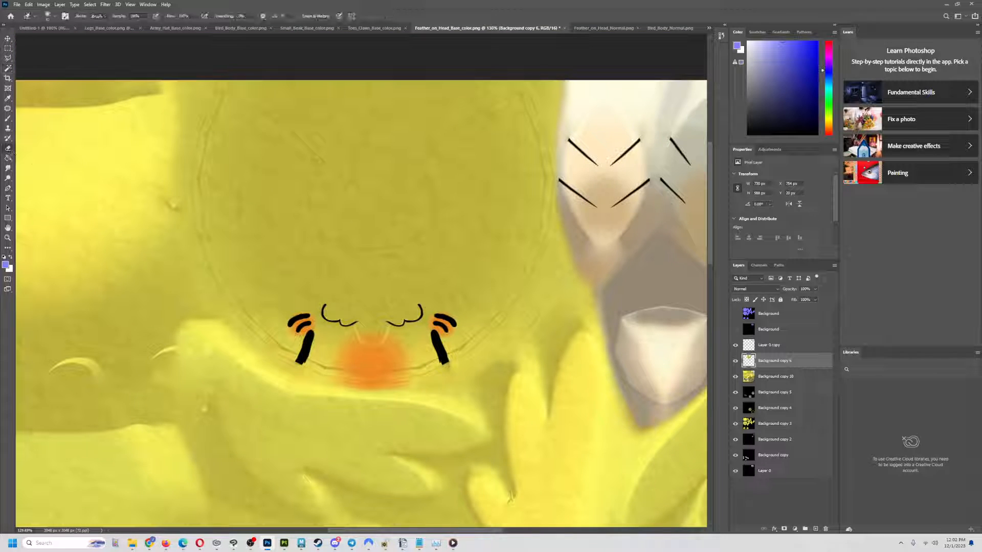
pyautogui.scroll(-1, 491, 224)
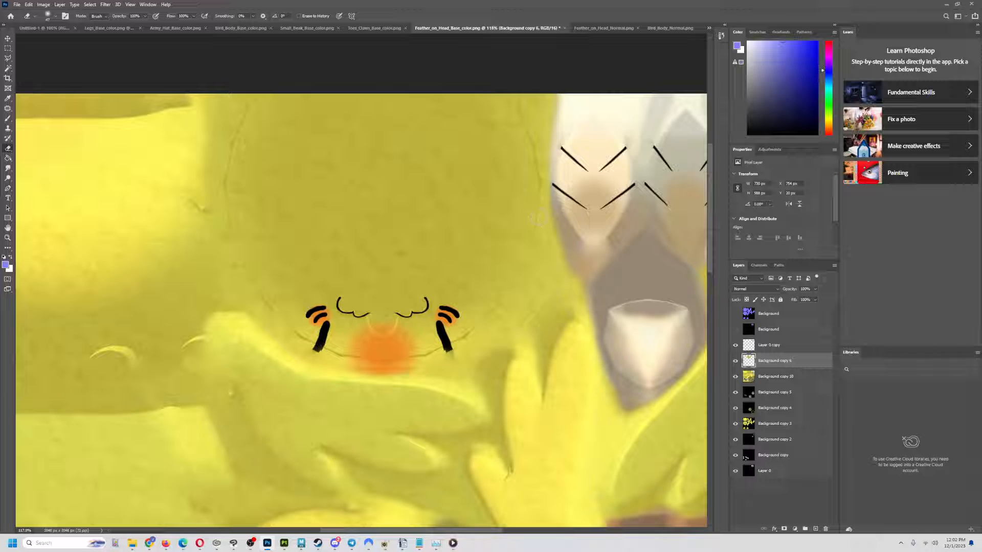
pyautogui.scroll(-3, 262, 225)
pyautogui.scroll(5, 366, 287)
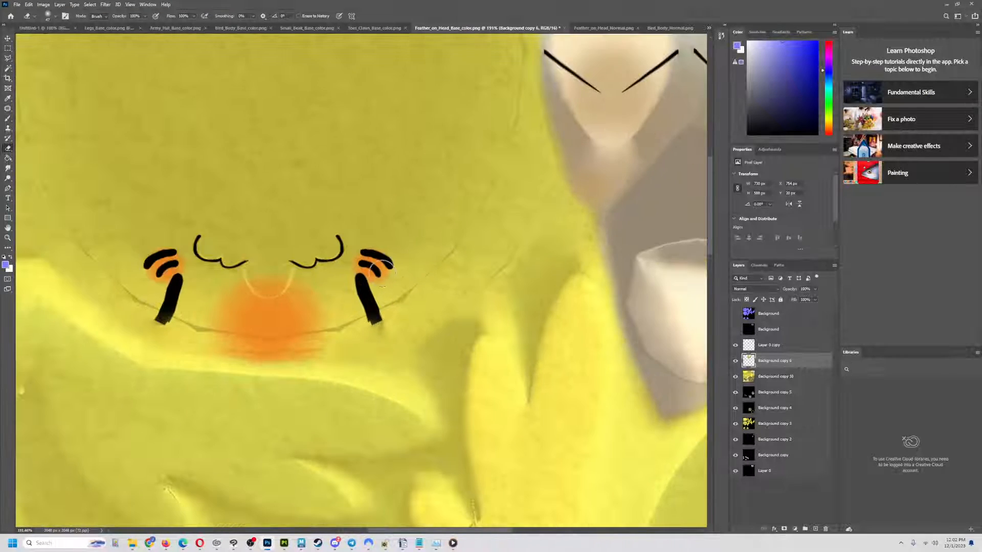
pyautogui.scroll(-6, 317, 284)
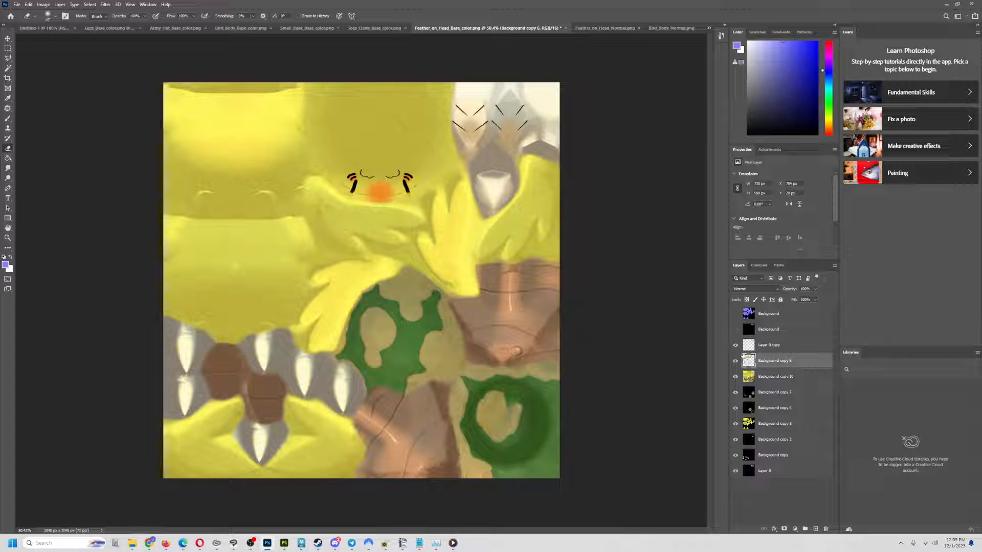
# Export the combined texture as a PNG named combined2 in the poultroon substance painter export folder.
pyautogui.click(19, 7)
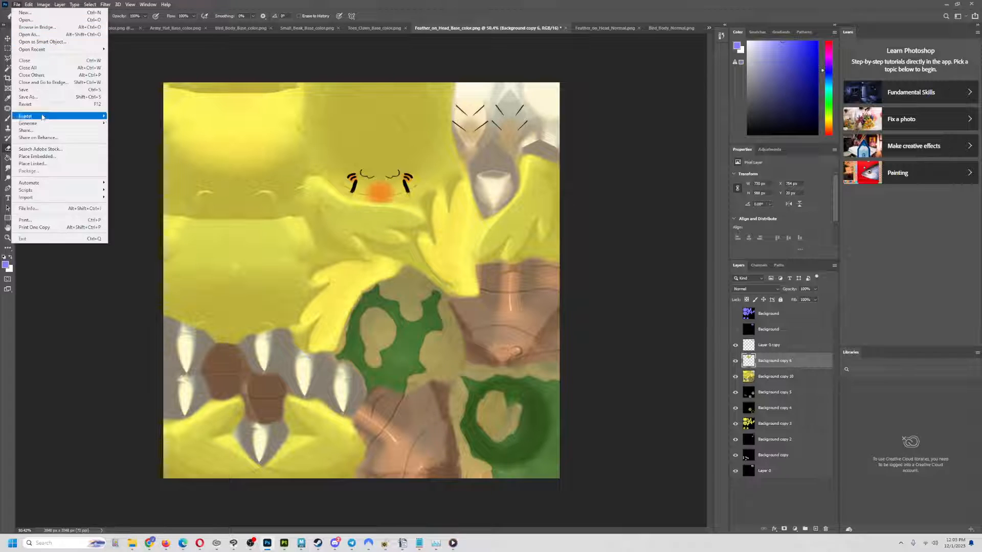
pyautogui.moveTo(51, 114)
pyautogui.click(134, 116)
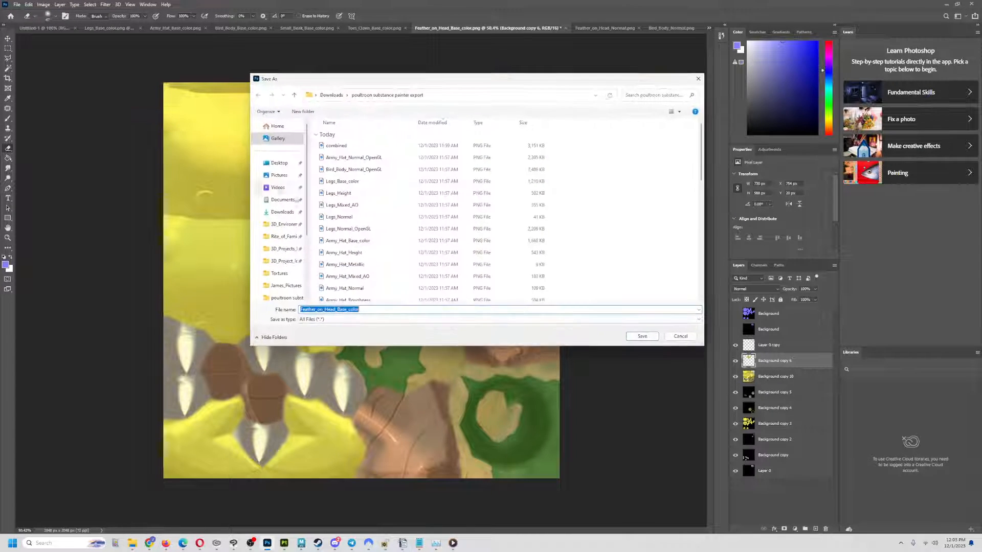
pyautogui.write('com')
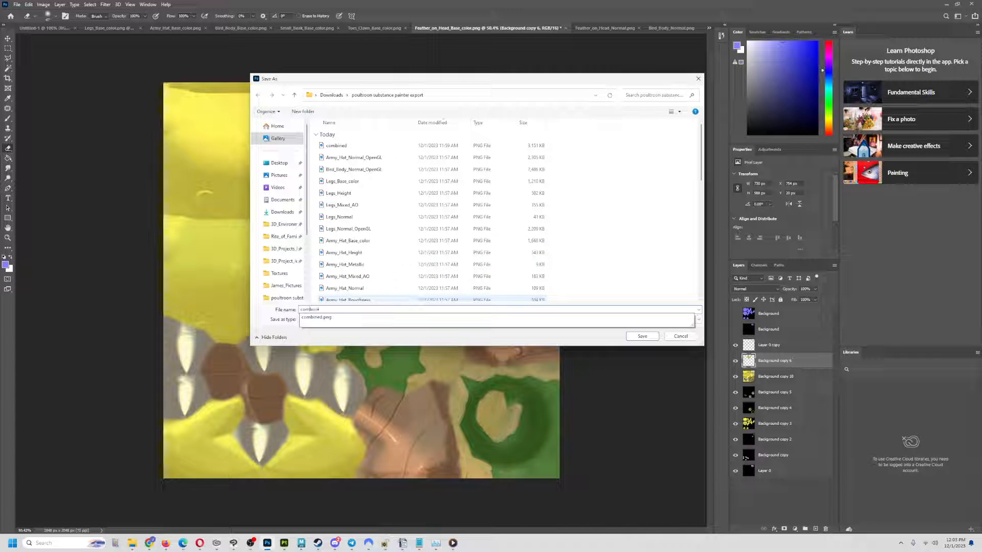
pyautogui.write('bined')
pyautogui.press('Return')
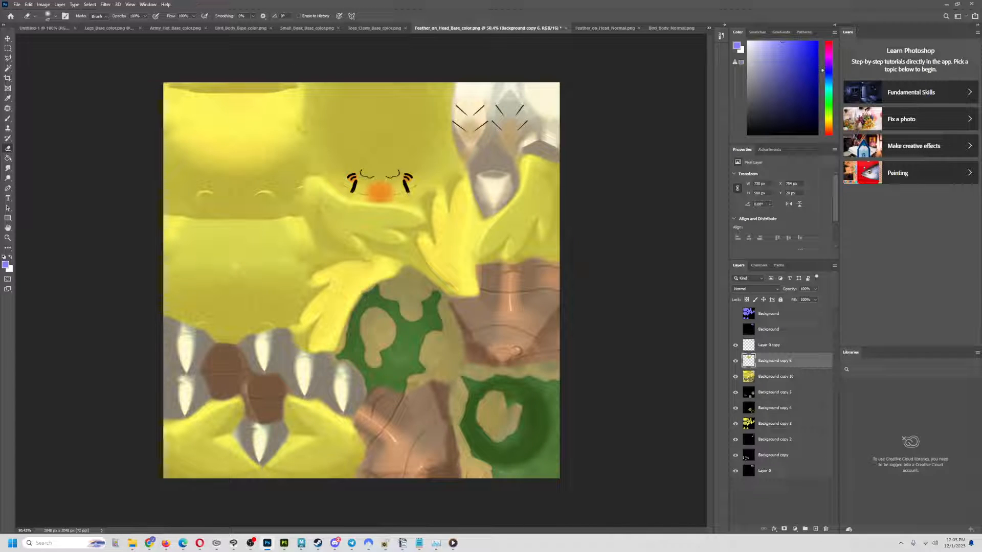
# Switch to Maya, load combined2.png as the image of the file2 texture node, and view the textured bird from another angle.
pyautogui.click(301, 543)
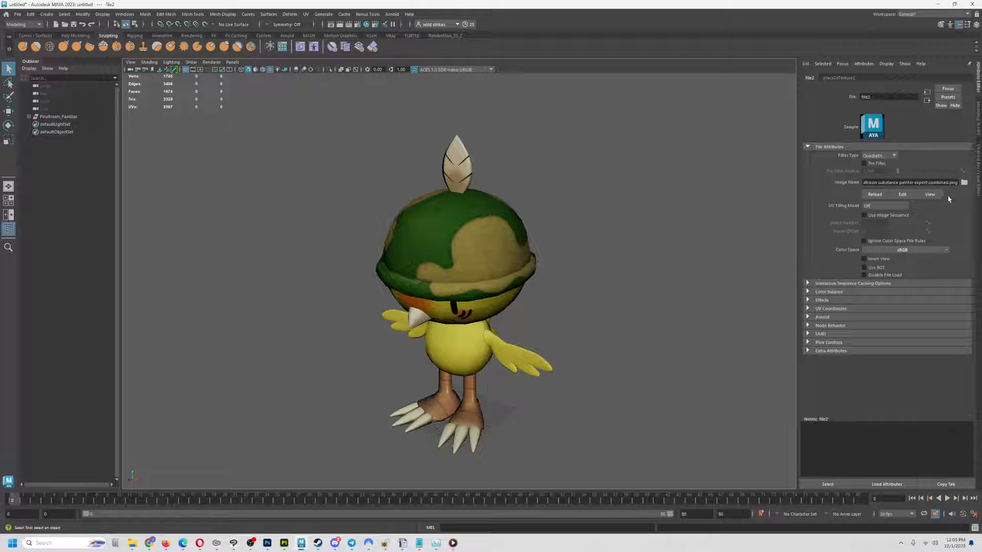
pyautogui.click(964, 183)
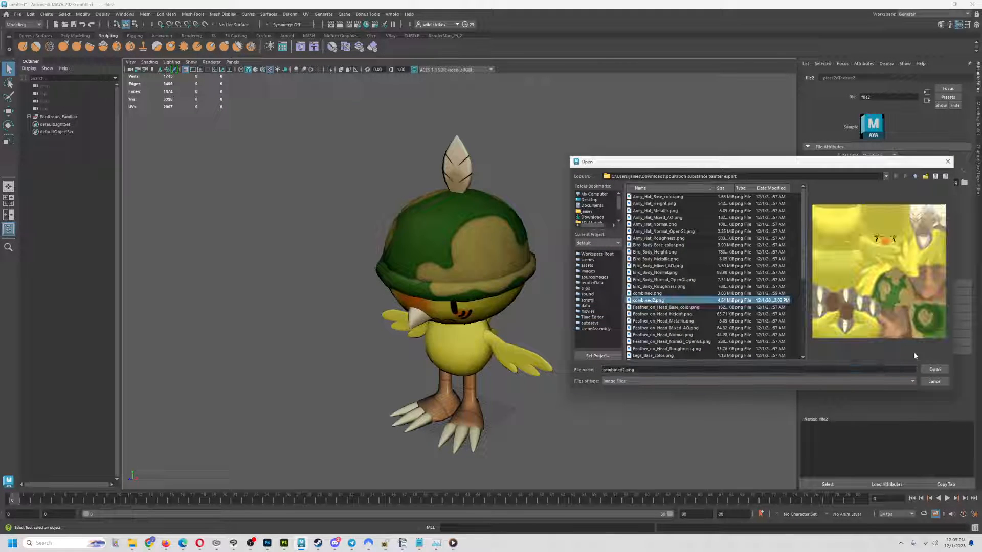
pyautogui.click(935, 369)
pyautogui.moveTo(624, 377); pyautogui.dragTo(527, 376)
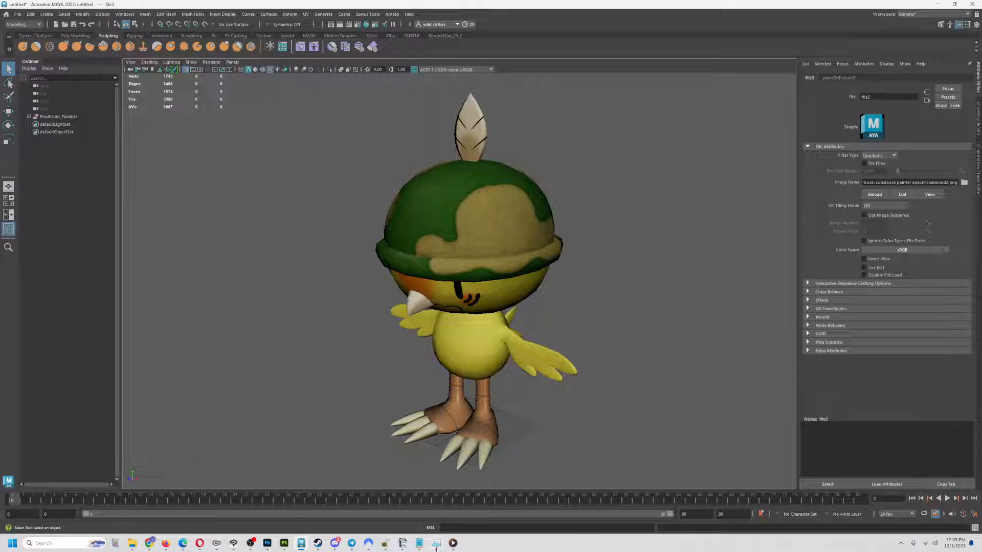
pyautogui.moveTo(453, 545)
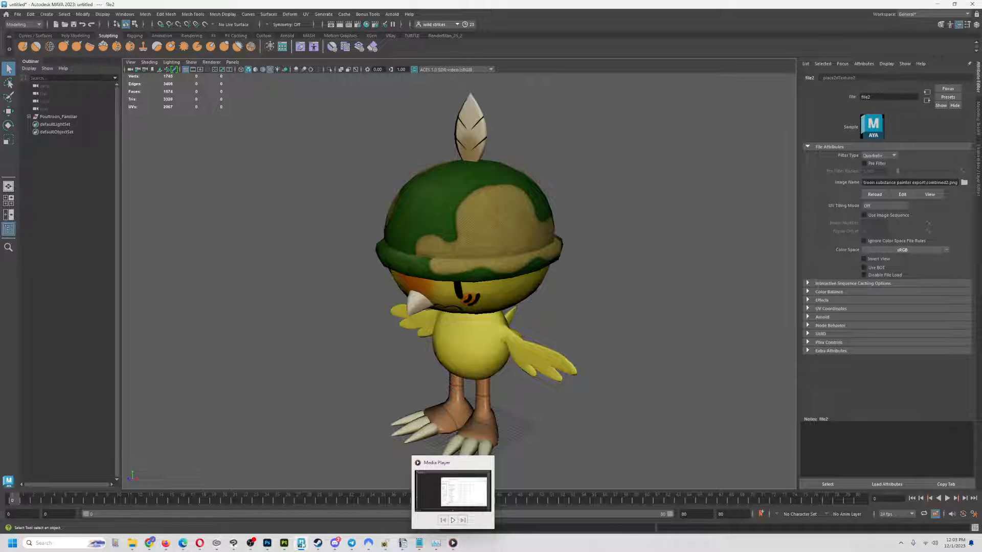